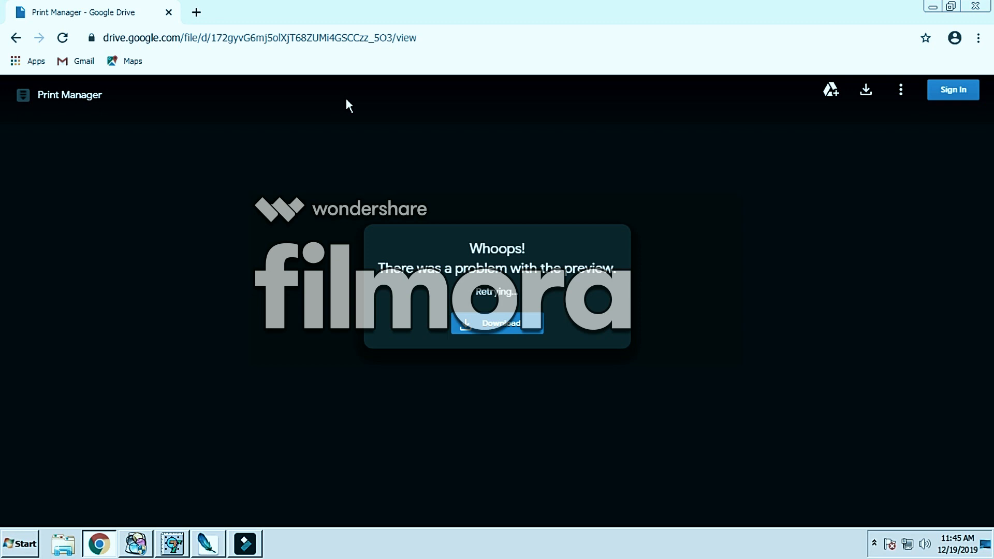
Step: Download the Print Manager file from Google Drive and open its containing folder from the browser's download list
click(538, 322)
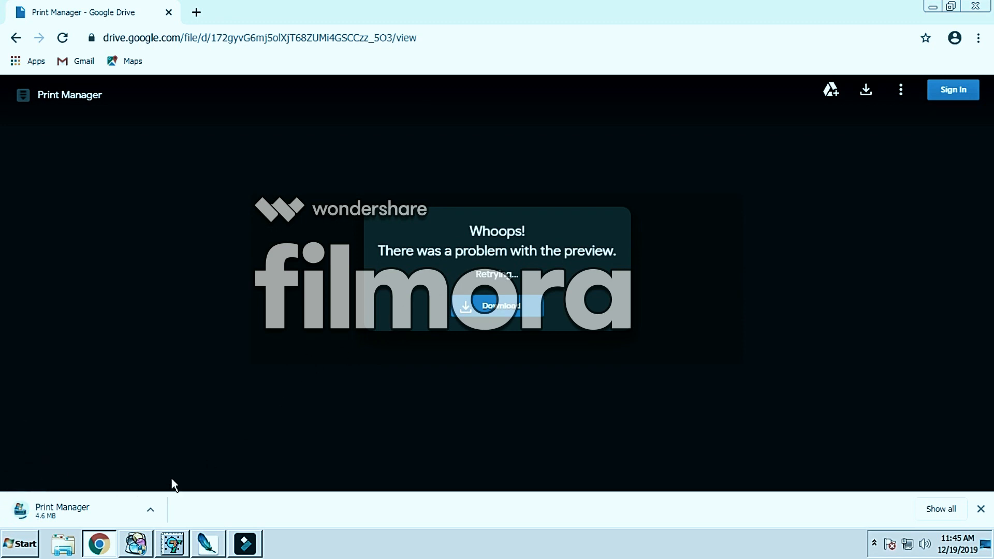
click(61, 511)
key(ctrl+j)
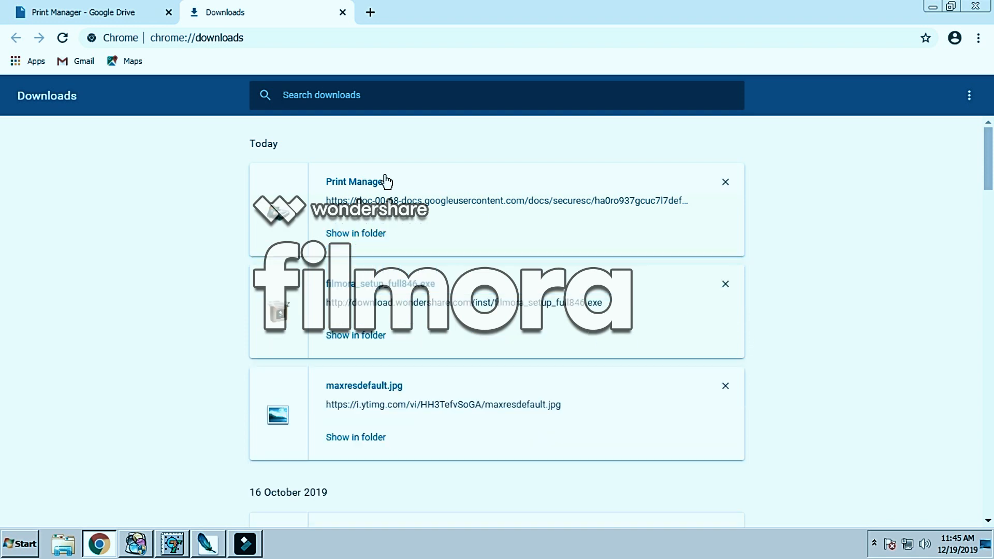
click(384, 236)
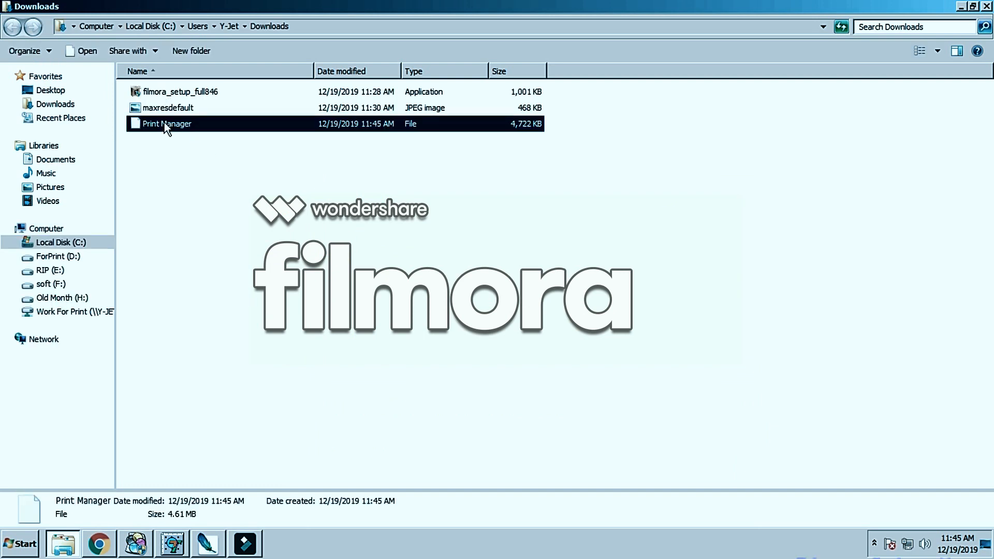
Step: Rename the downloaded Print Manager file to Print Manager.zip
click(196, 124)
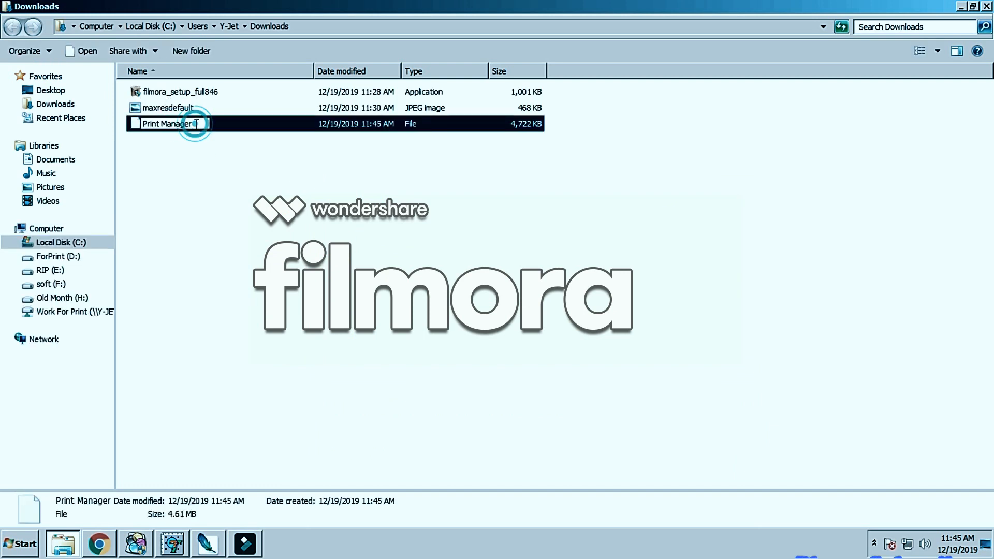
text(.zip)
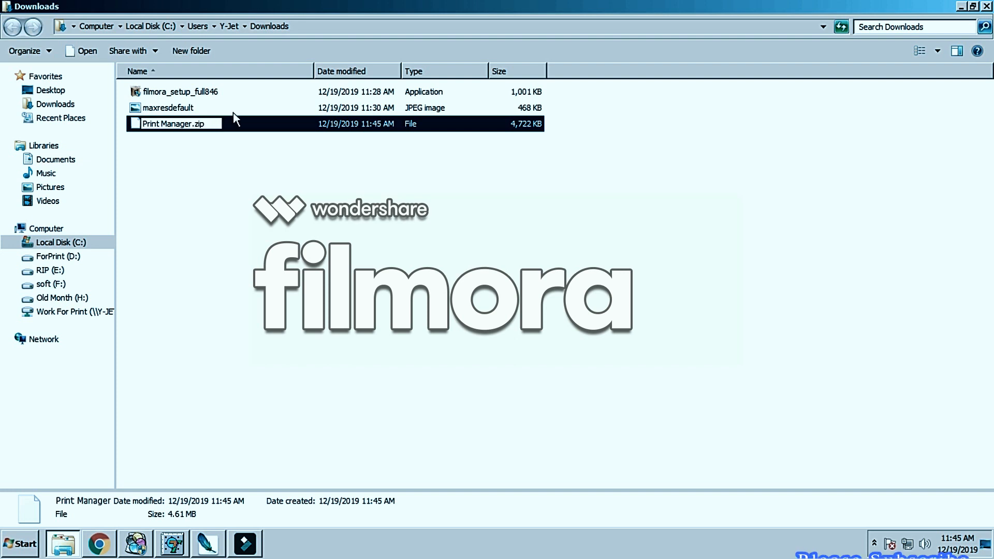
key(Return)
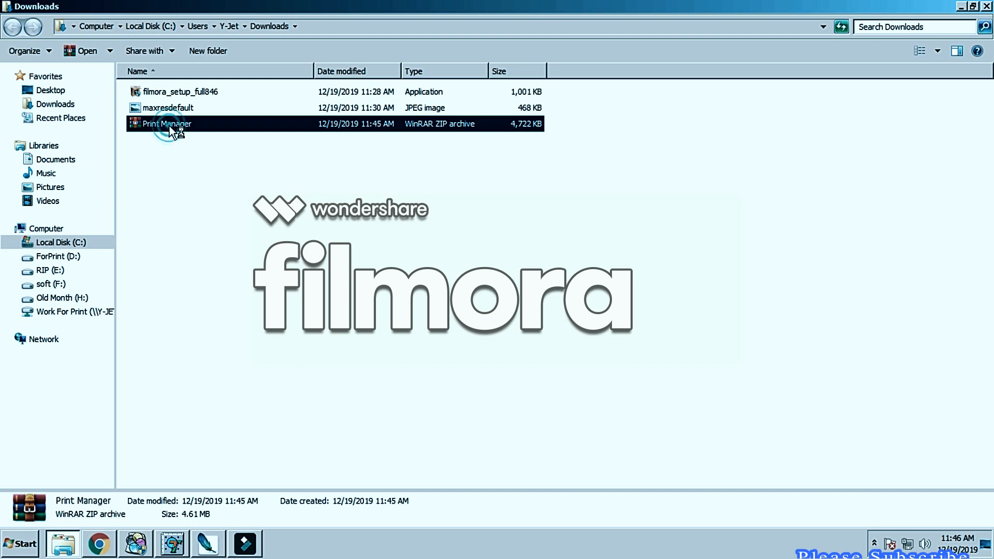
Step: Extract the PM_32bit folder from Print Manager.zip into the Downloads folder and open the extracted folder
key(Return)
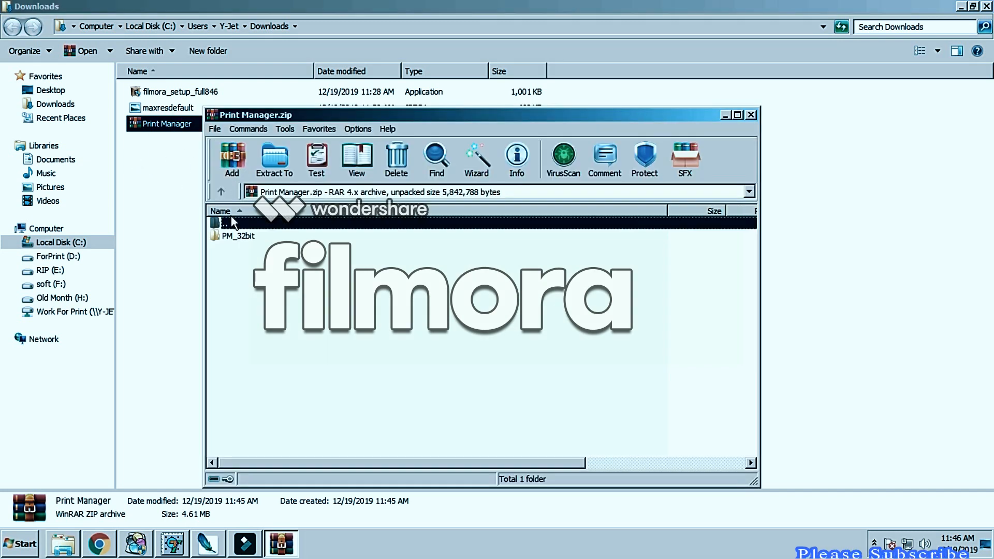
double_click(240, 239)
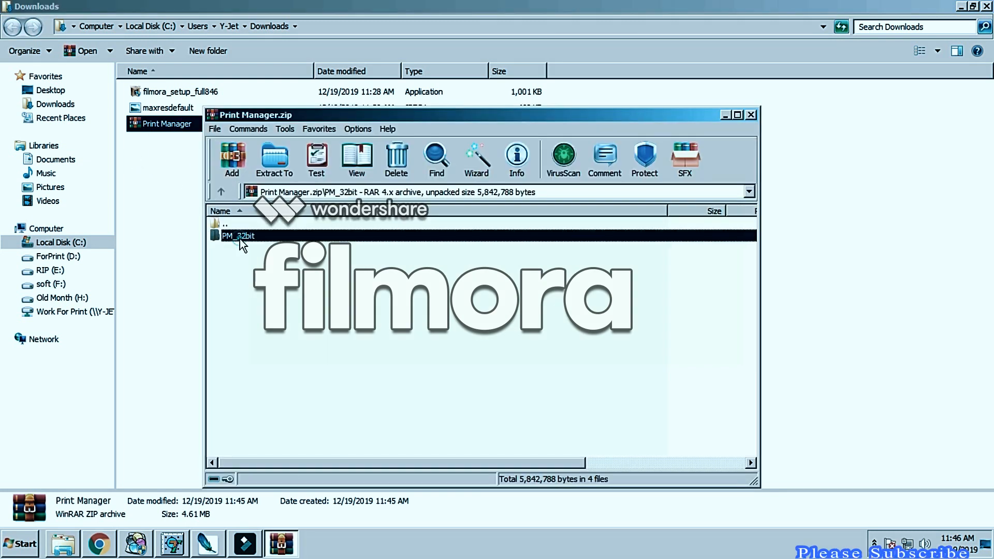
click(221, 192)
drag(228, 234, 153, 228)
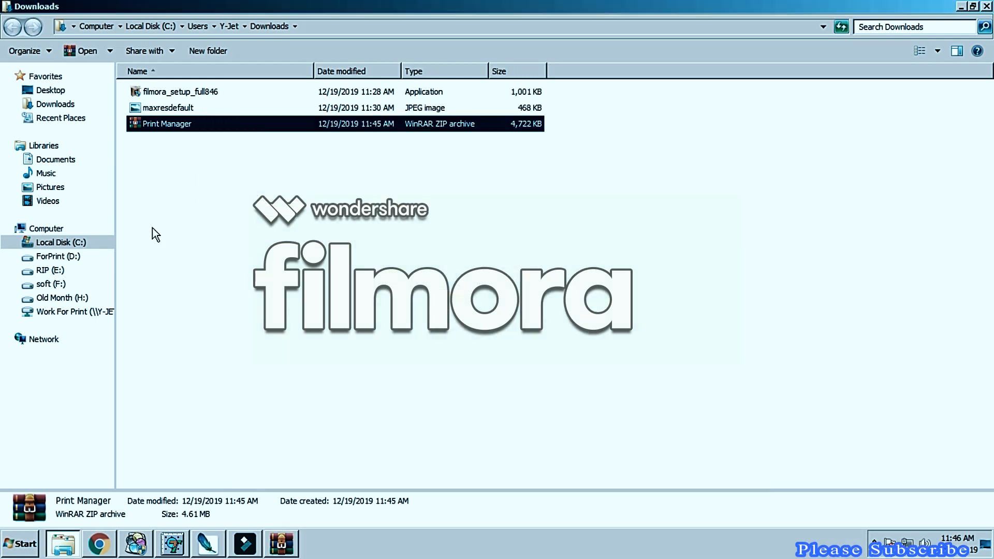
click(241, 174)
double_click(149, 92)
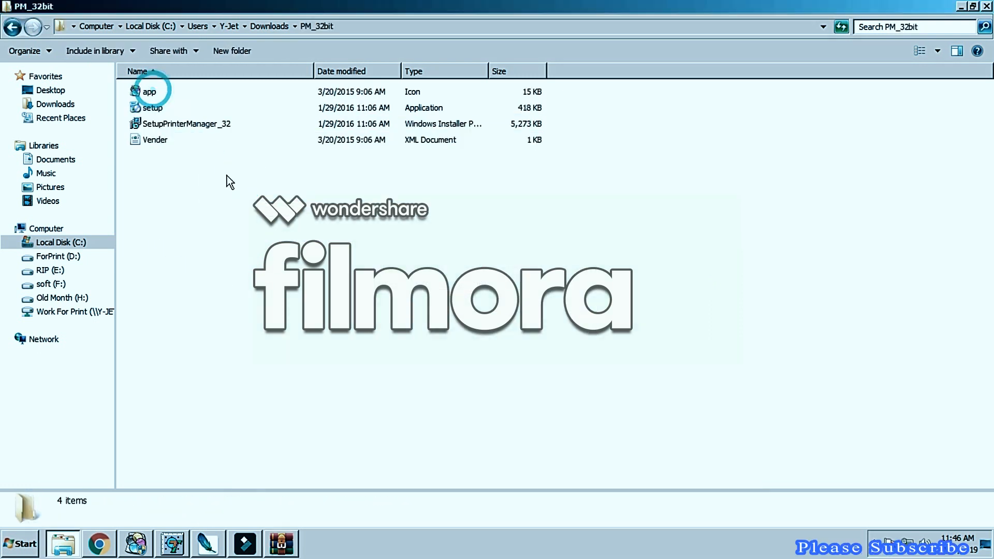
Step: Examine the app, setup, SetupPrinterManager_32 and Vender files in the PM_32bit folder
click(165, 126)
click(149, 93)
click(152, 109)
click(157, 144)
click(166, 126)
click(153, 109)
click(149, 92)
click(165, 126)
Step: Try to install PrinterManager with the setup application and with the SetupPrinterManager_32 installer package, dismissing each message
double_click(154, 109)
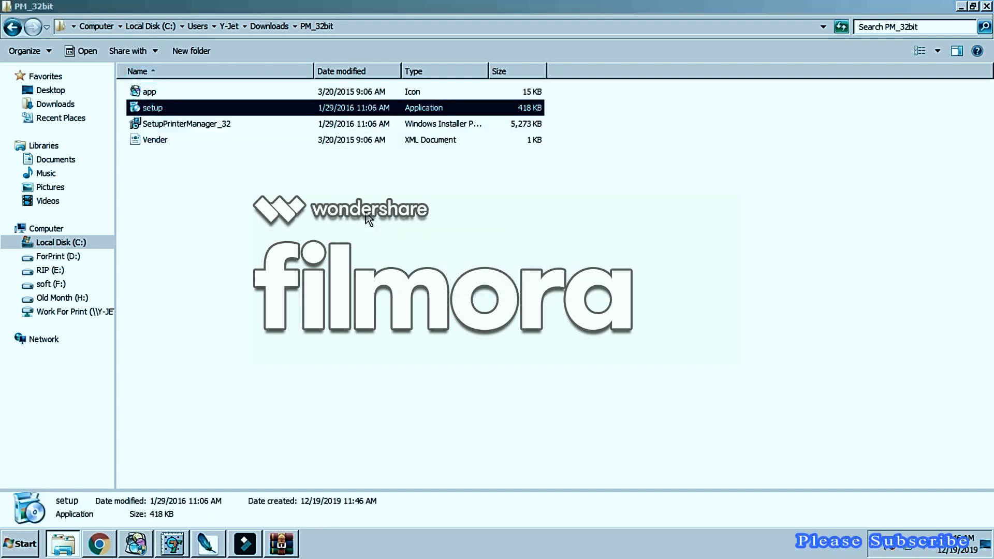
click(390, 167)
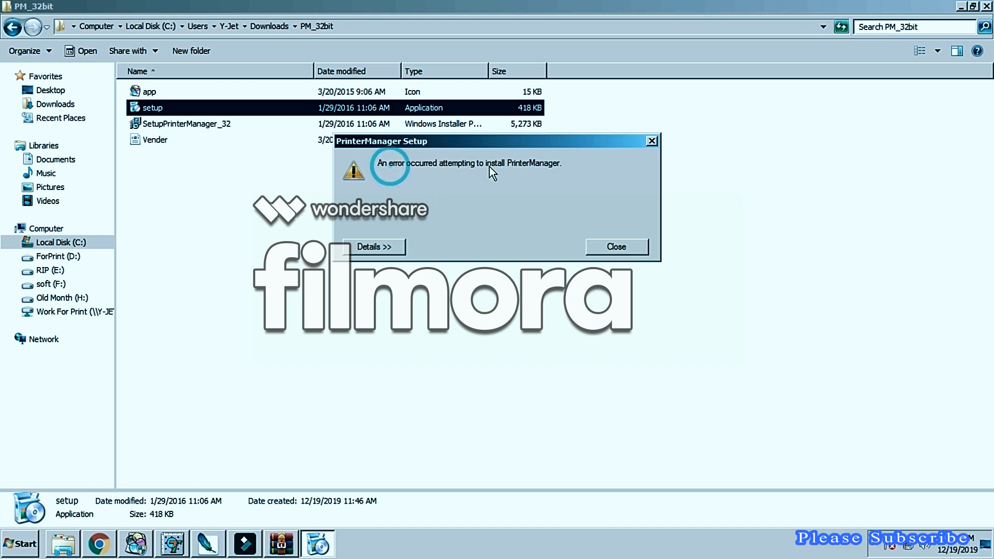
click(641, 248)
double_click(171, 124)
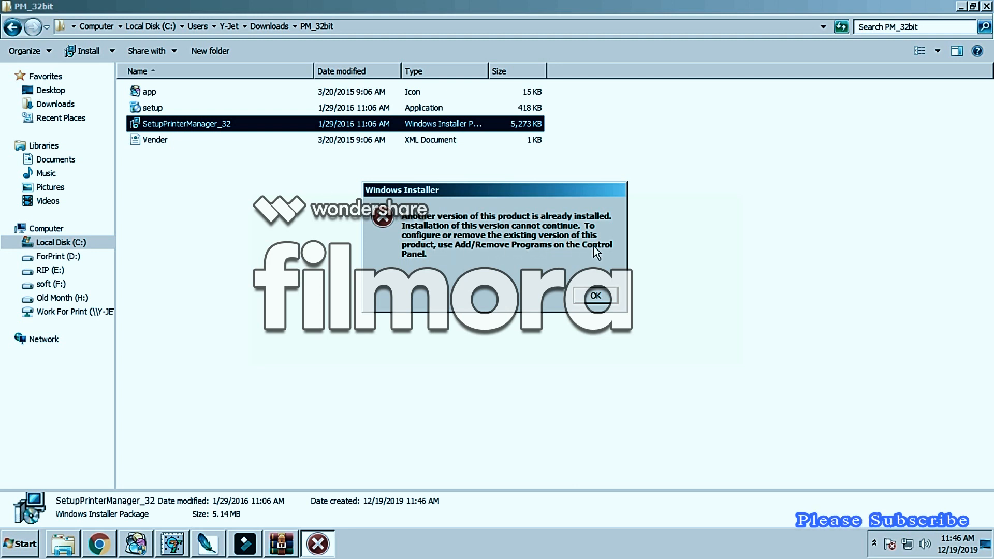
click(590, 296)
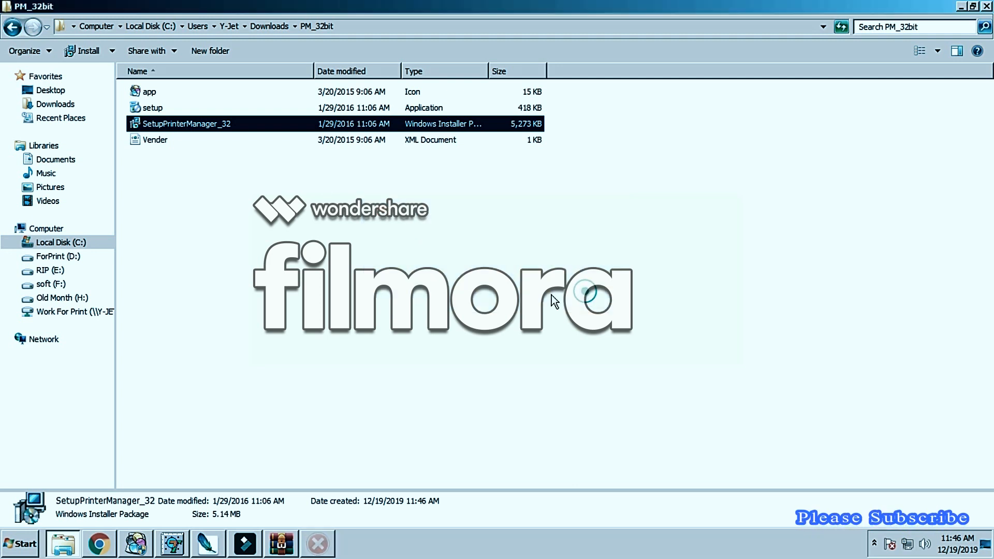
Step: Close the archive window and the Import Graph File dialog, minimize the other windows, and switch to BYHX Printer Manager
click(966, 9)
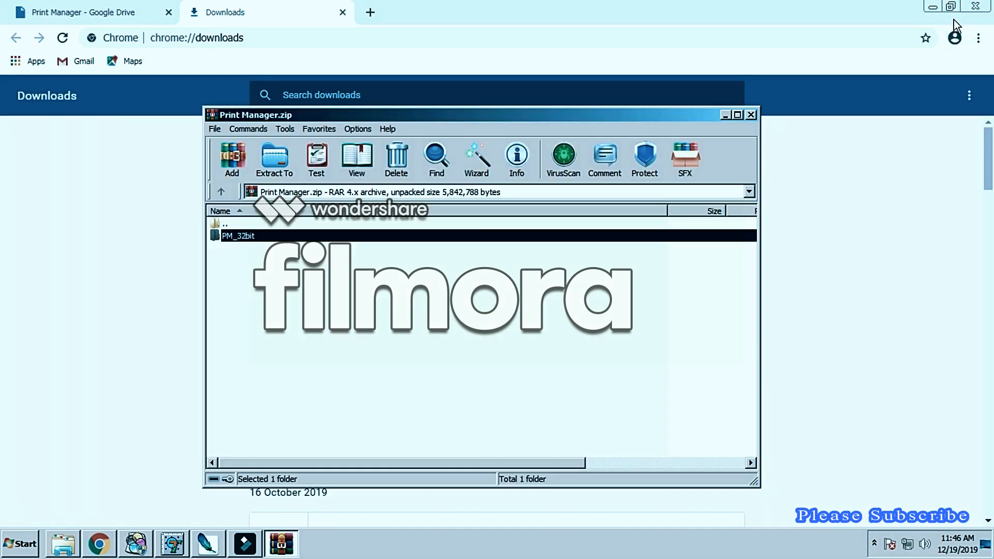
click(750, 115)
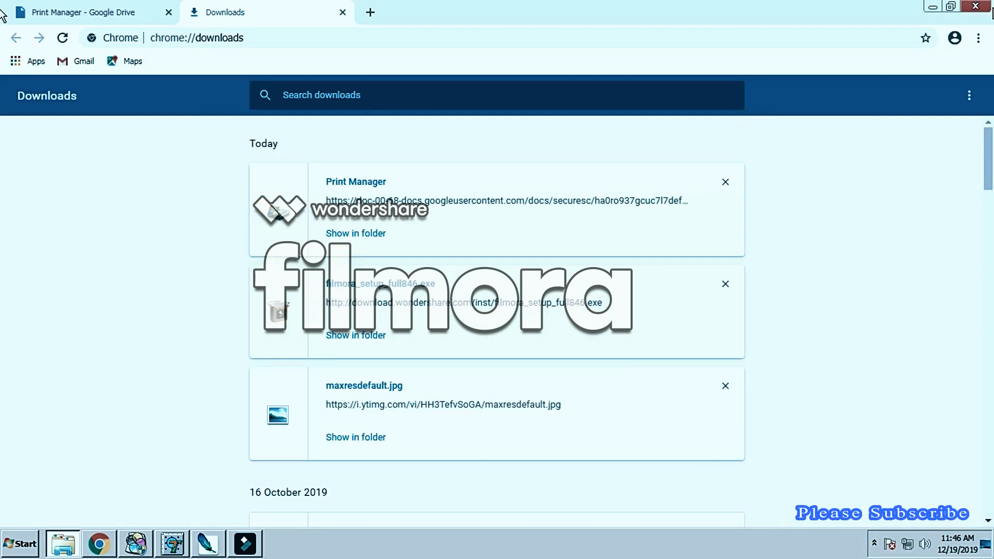
click(933, 7)
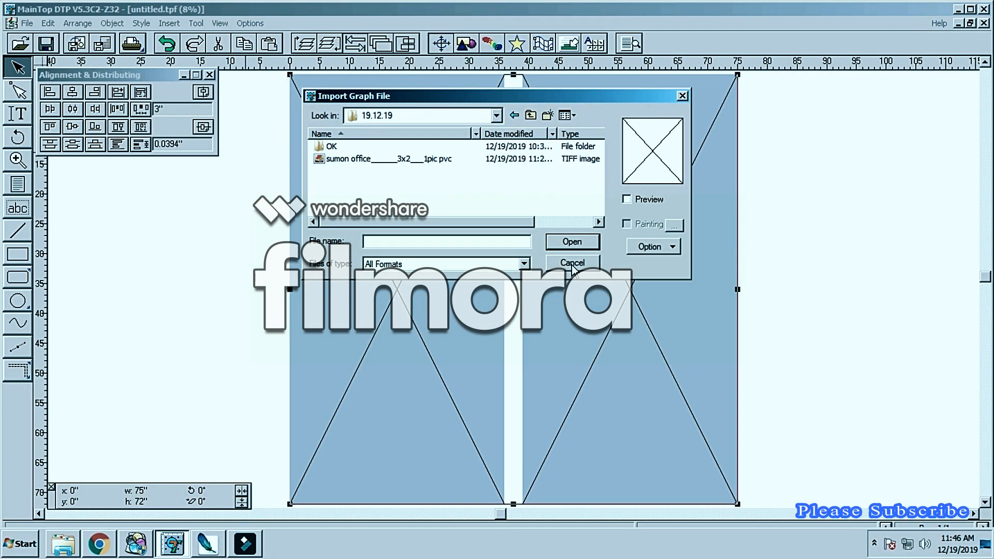
click(573, 259)
click(957, 10)
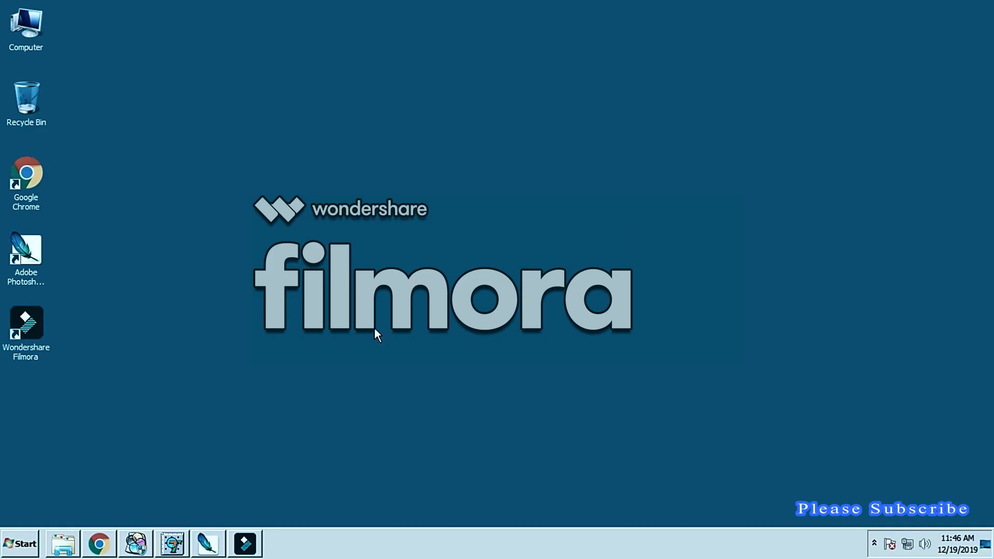
click(139, 545)
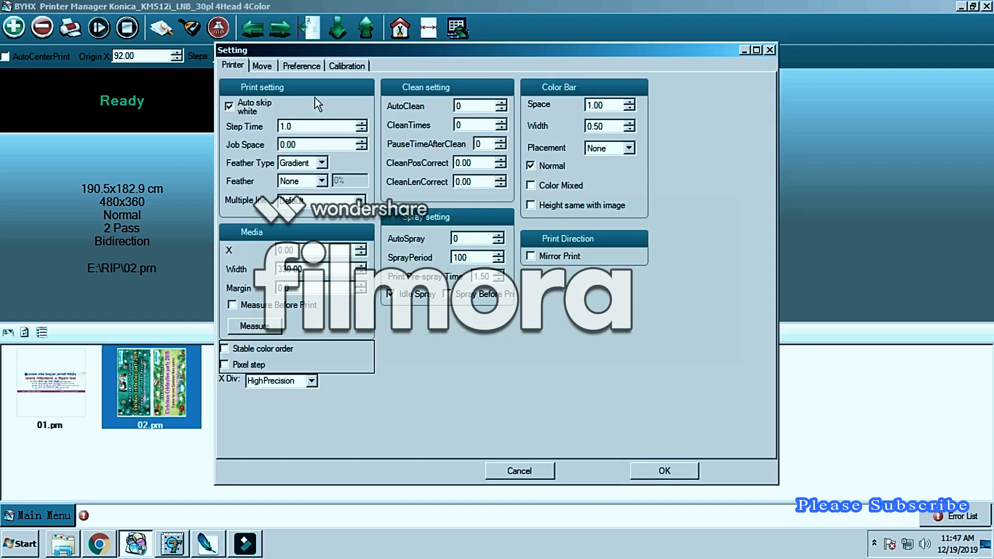
Step: Review the Move, Preference and Calibration pages of the printer settings, then close the settings without changes
click(262, 66)
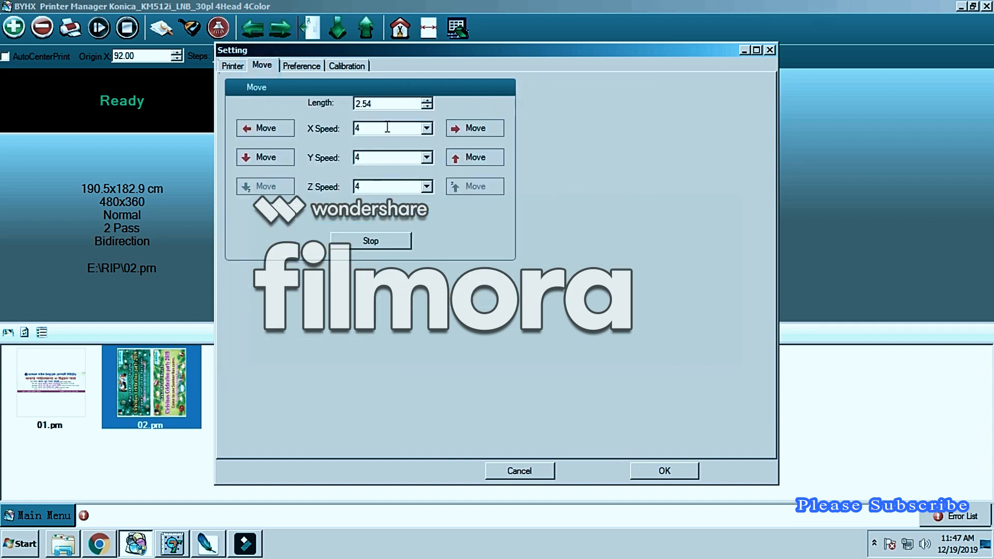
click(306, 65)
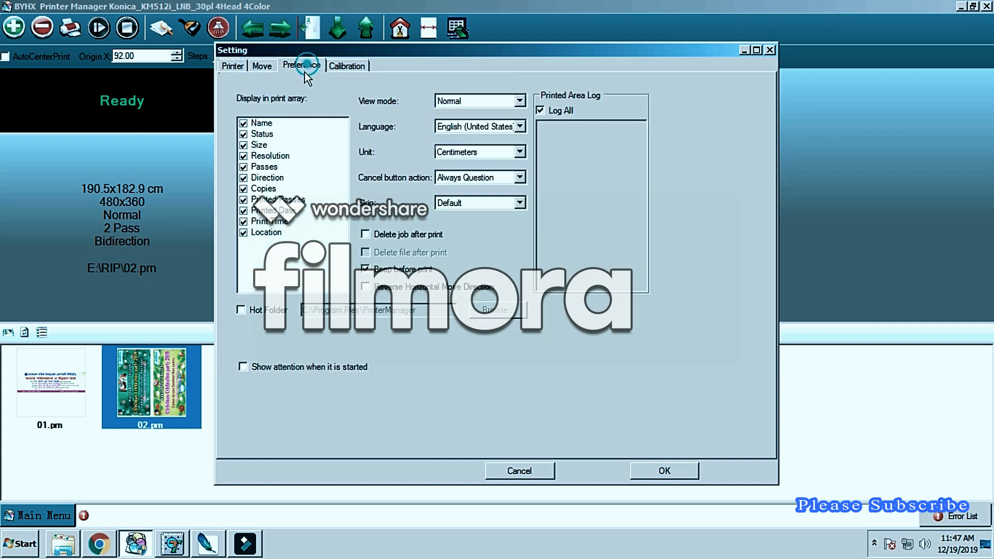
click(347, 66)
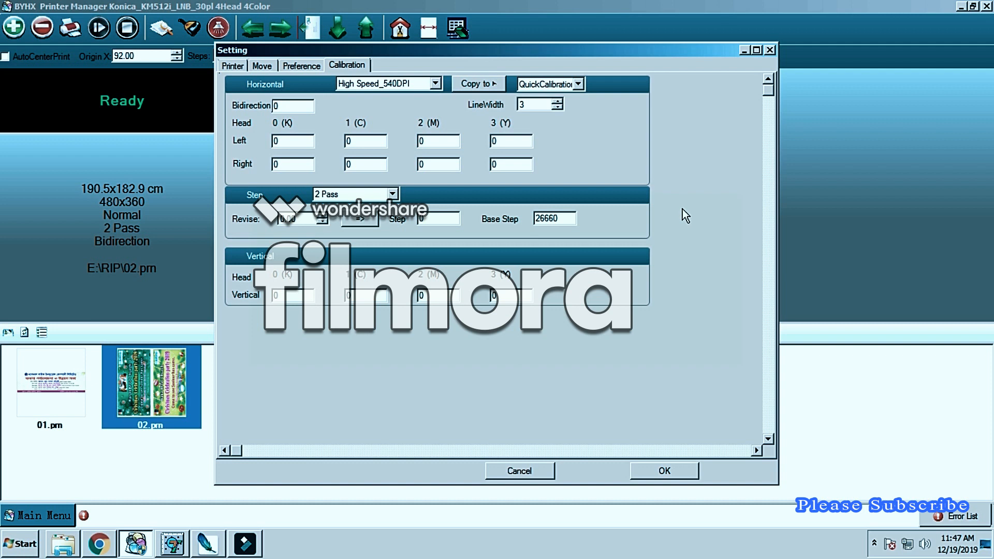
click(532, 474)
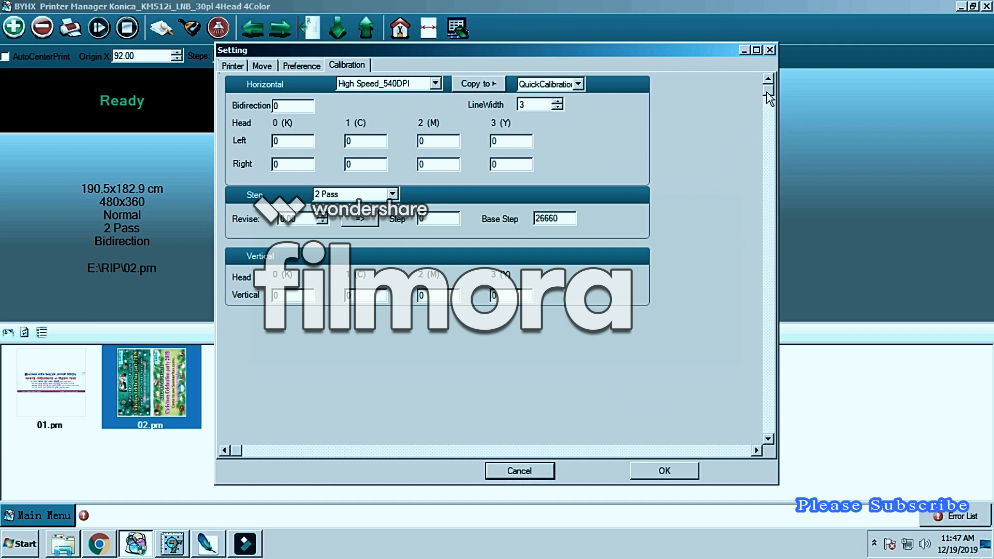
click(522, 471)
Step: View the version and ink usage information in Printer Manager's About window, then close it
click(65, 516)
mouse_move(60, 496)
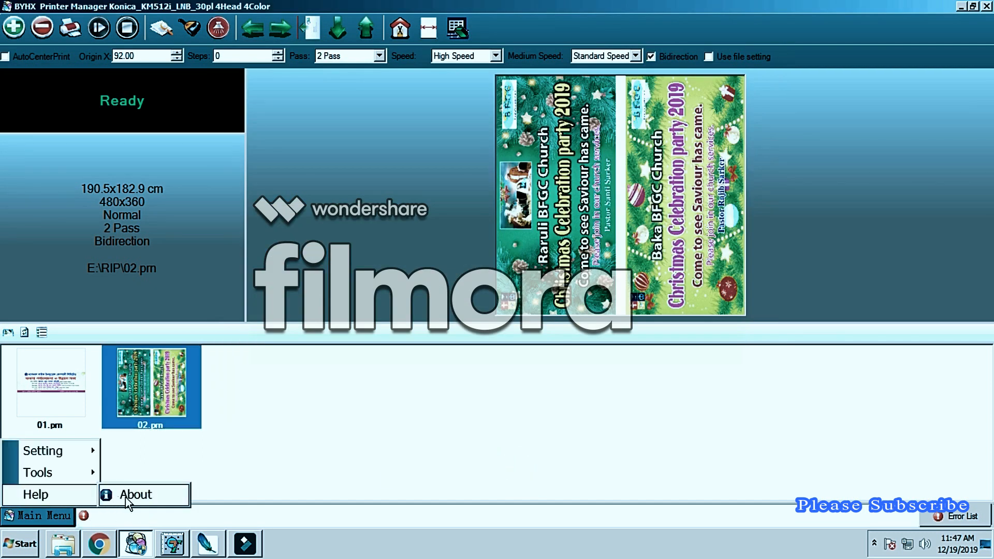
click(127, 498)
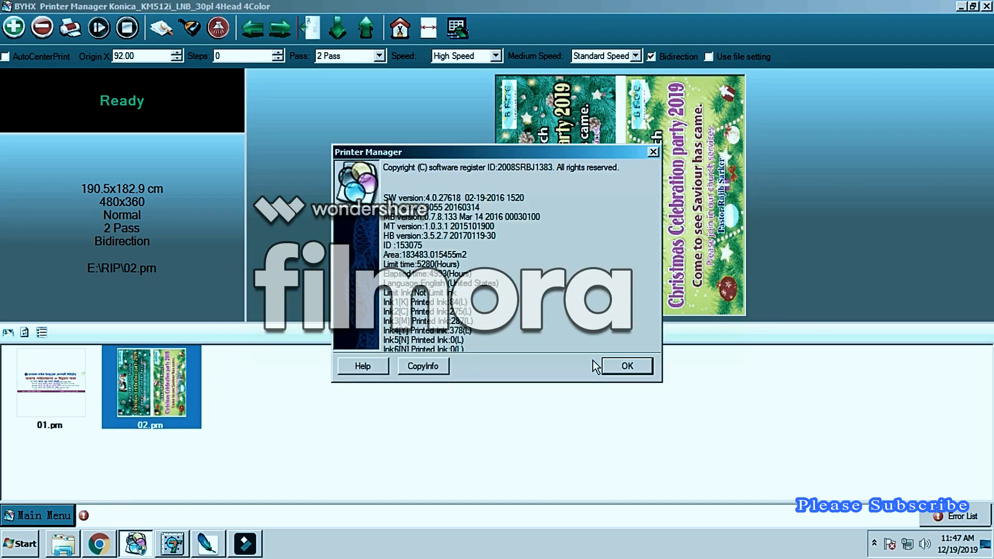
click(624, 365)
Step: Look through the save, load and edit options for the printer settings, then dismiss them
click(35, 514)
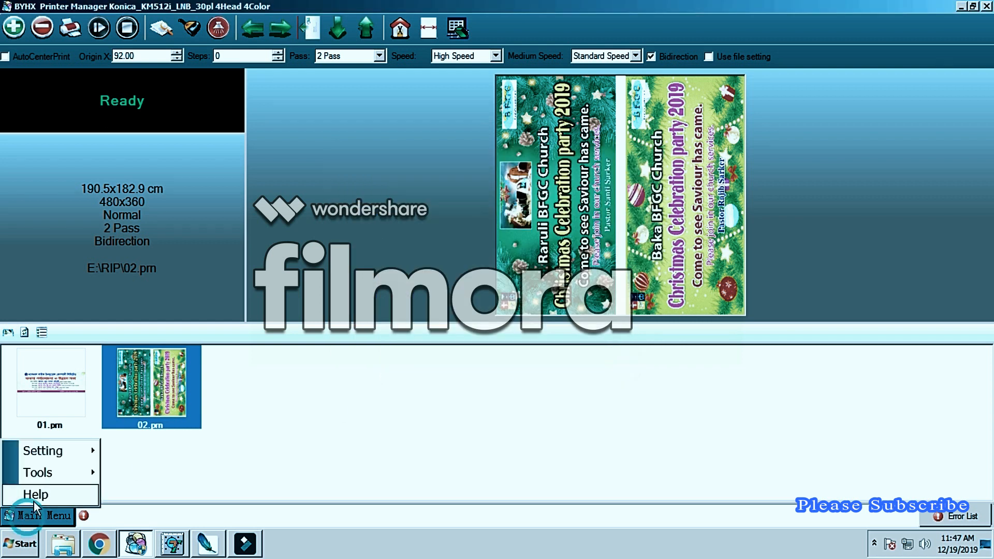
mouse_move(50, 479)
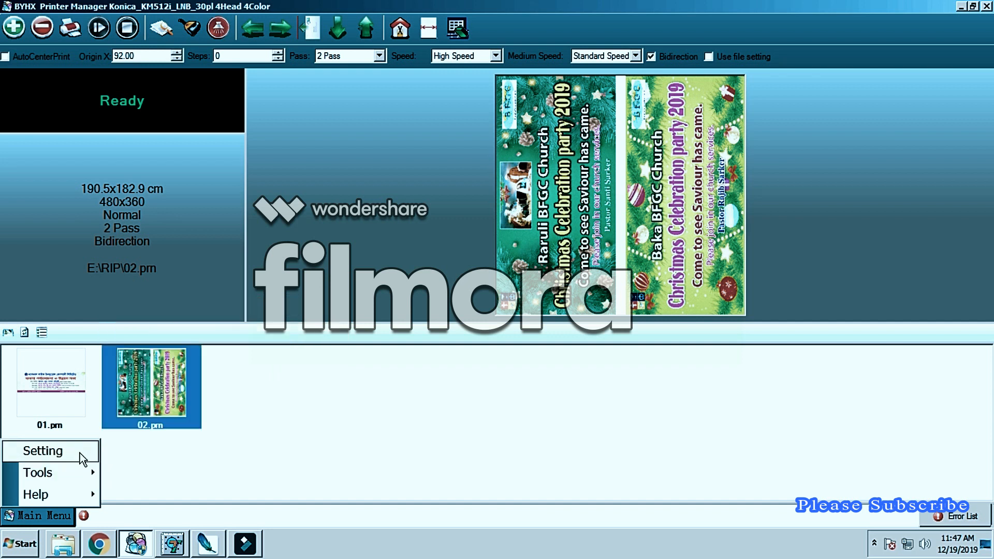
mouse_move(82, 459)
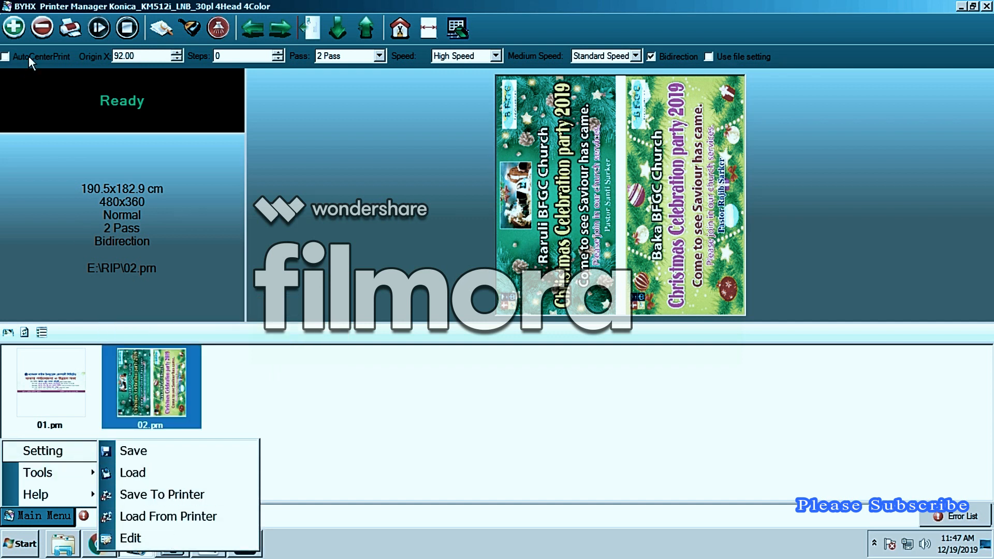
click(182, 7)
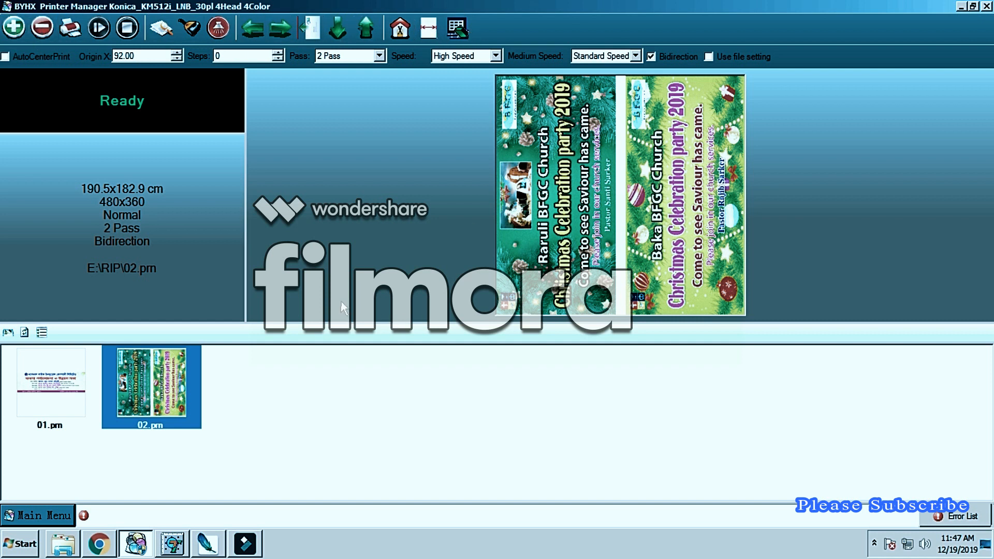
Step: Check the TIFF image in the Work For Print network drive, then close the file window
click(63, 550)
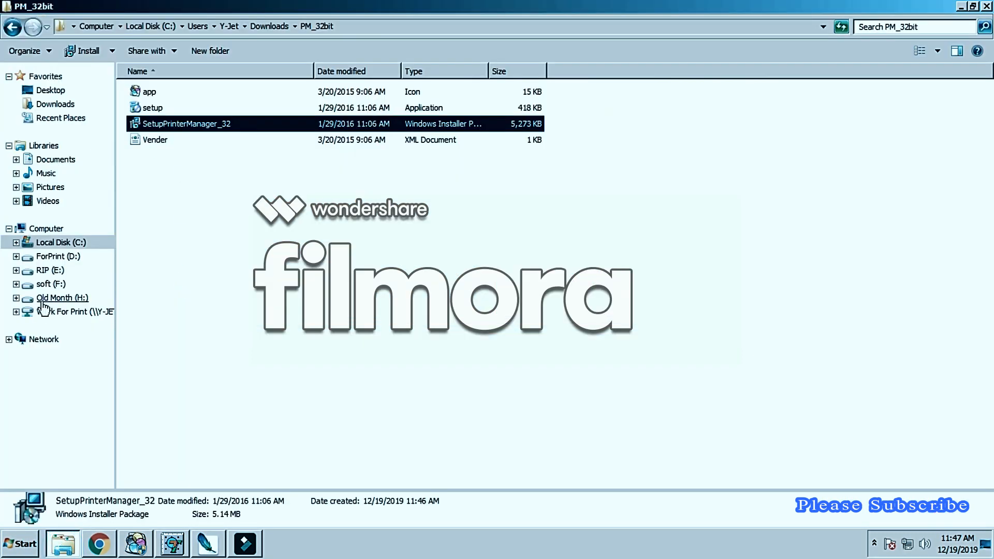
click(57, 311)
click(181, 92)
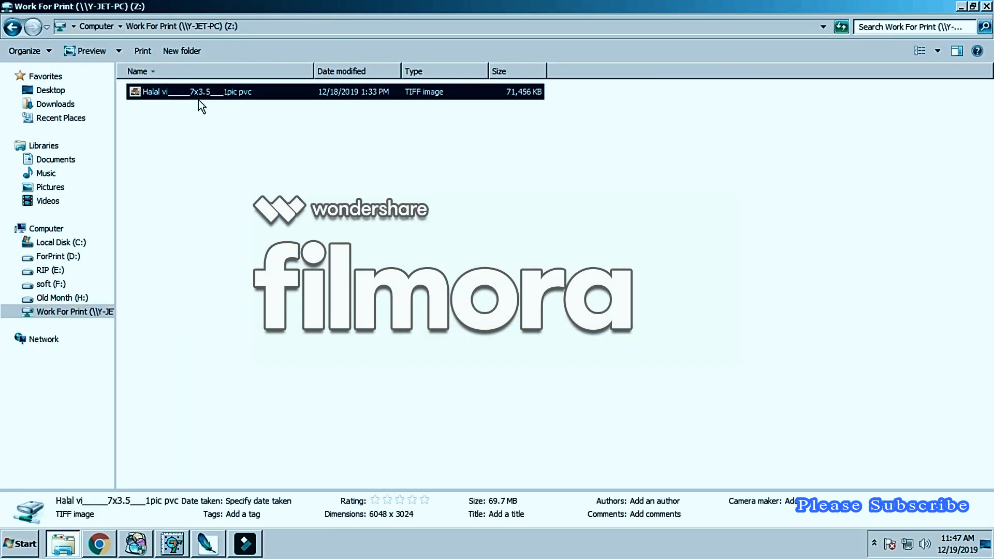
click(987, 6)
Step: Switch to MainTop DTP and start an image import from the 19.12.19 folder inside December---19
click(177, 540)
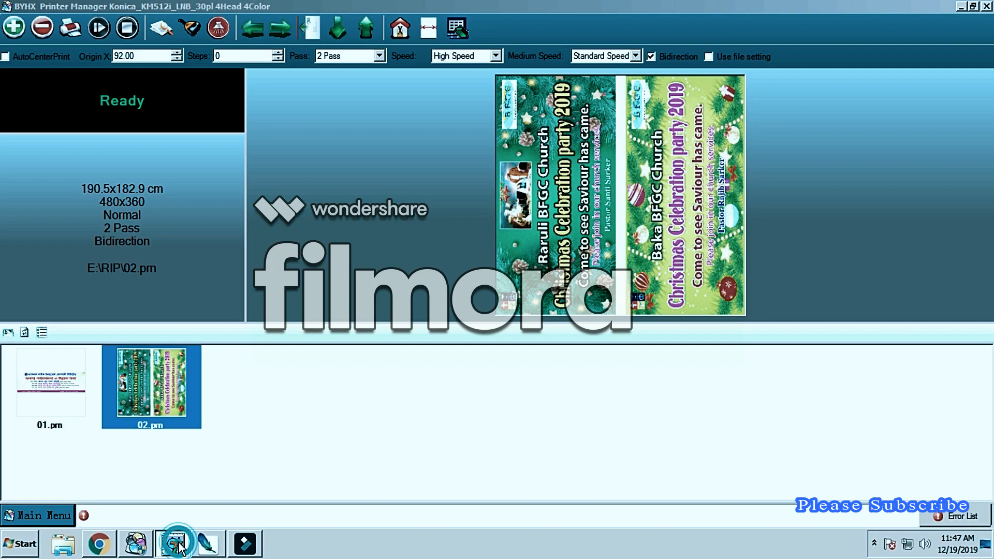
click(77, 44)
click(482, 116)
click(394, 198)
double_click(334, 155)
double_click(326, 147)
double_click(326, 146)
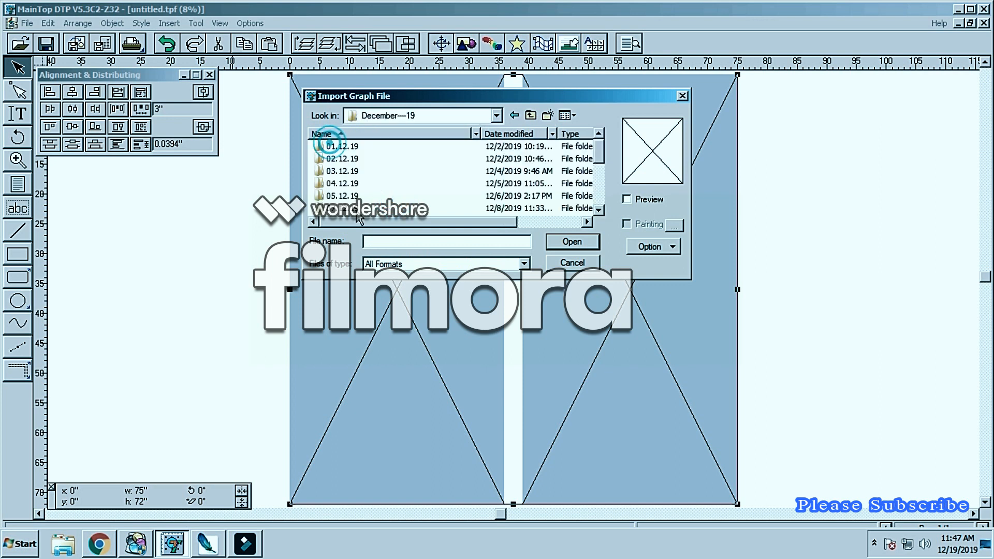
double_click(356, 207)
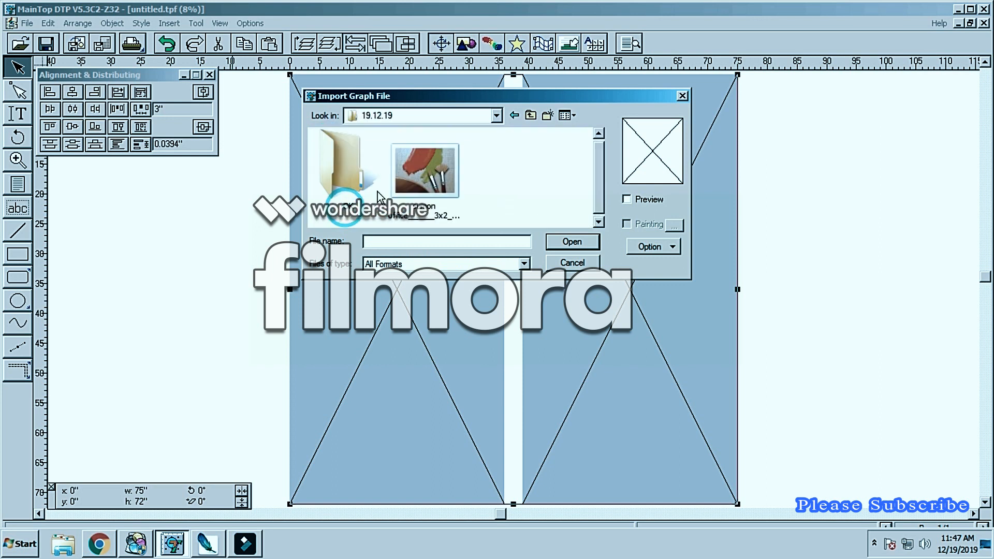
Step: Import the 7x3.5 1pic PVC TIFF from the folder and place it on the page
right_click(506, 174)
click(527, 236)
double_click(512, 207)
click(531, 159)
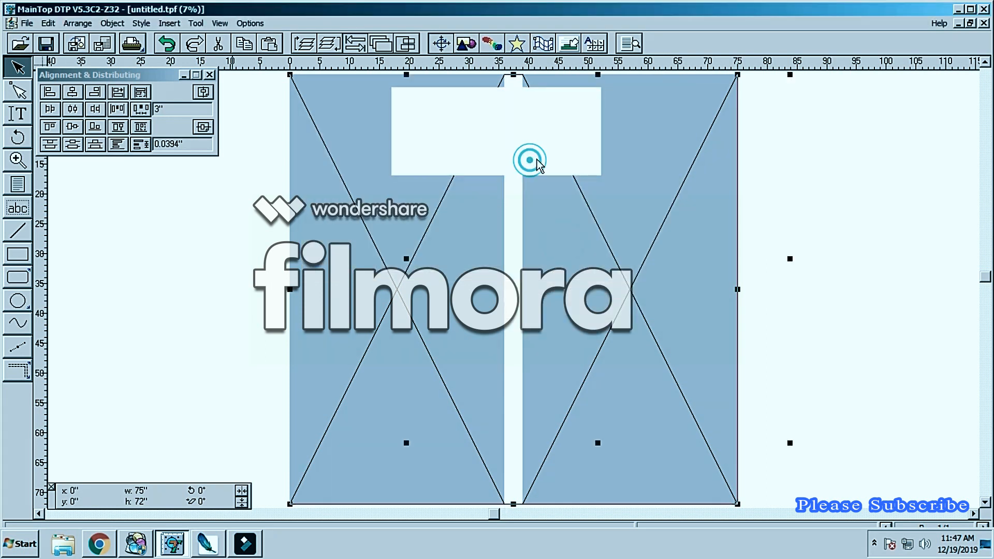
Step: Set the placed image's rotation to 0°
click(204, 490)
text(0)
key(Return)
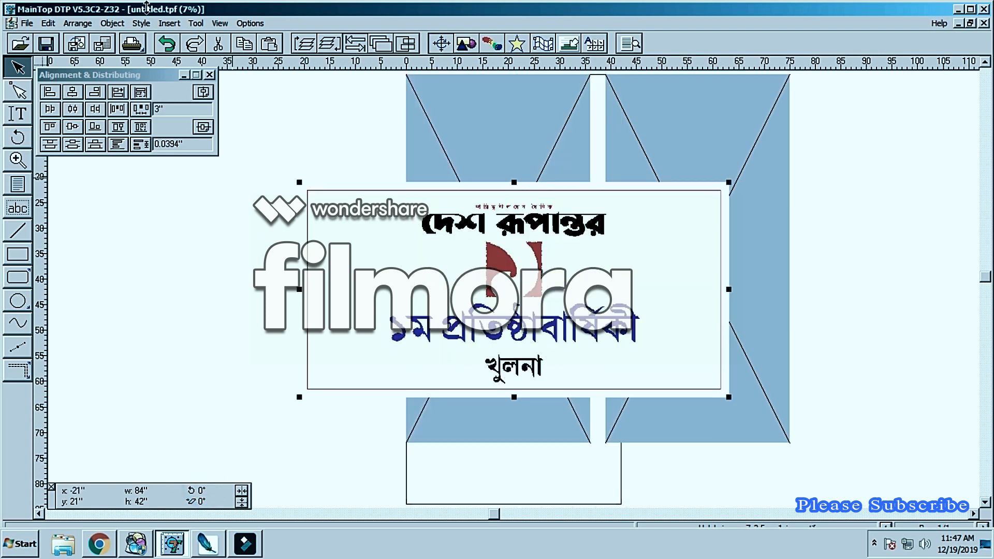
Step: Change the page to landscape orientation and centre the image on it both horizontally and vertically
click(26, 23)
click(55, 224)
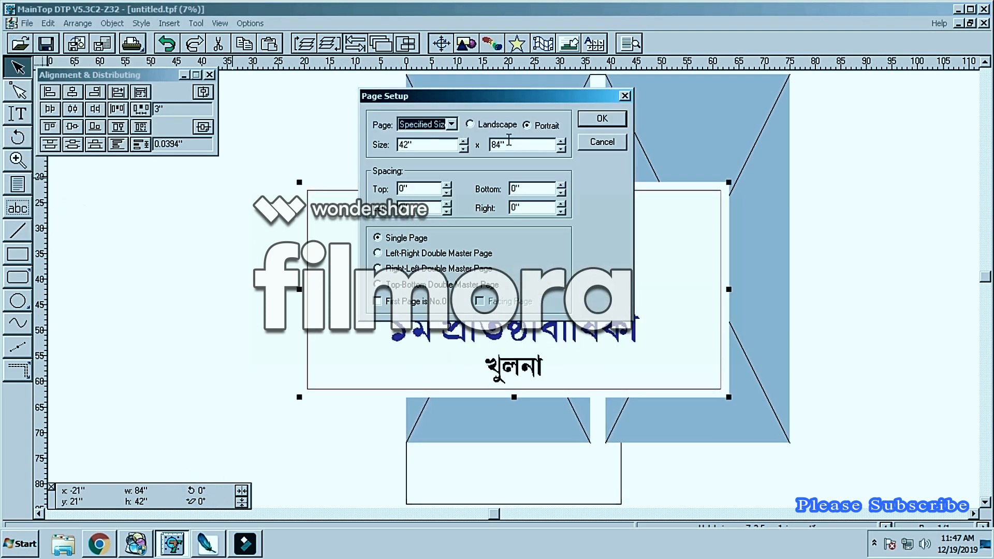
click(500, 120)
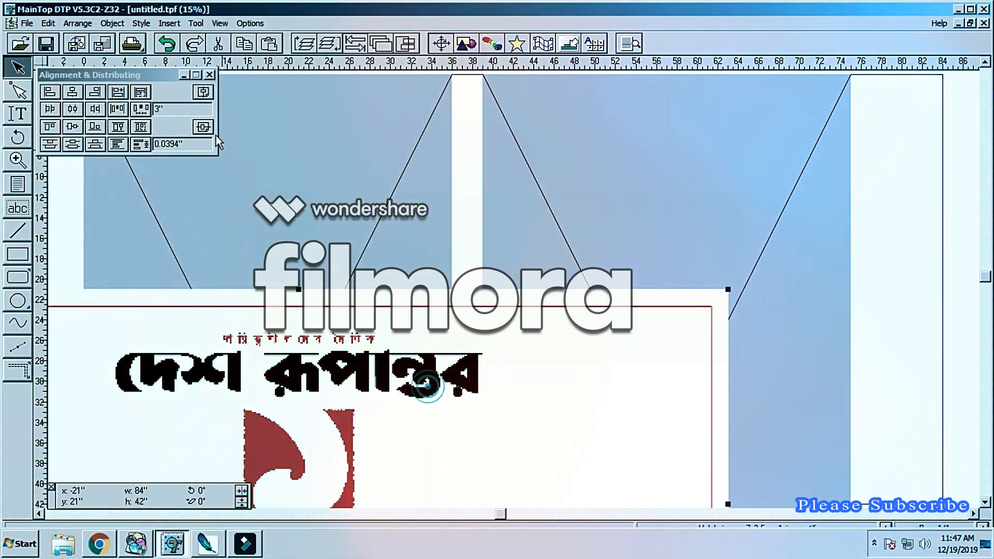
click(206, 92)
click(203, 126)
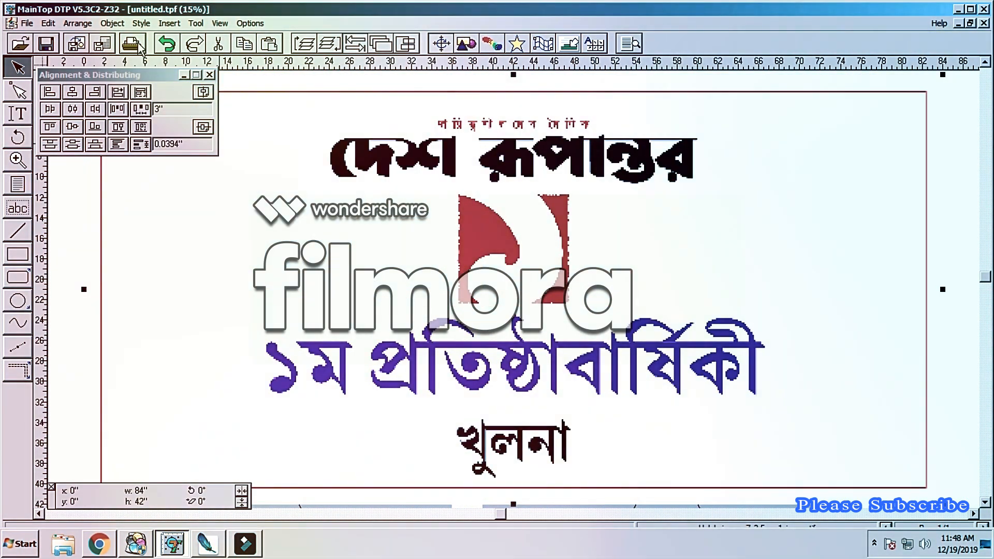
Step: Start printing the page to a file
click(136, 44)
click(576, 415)
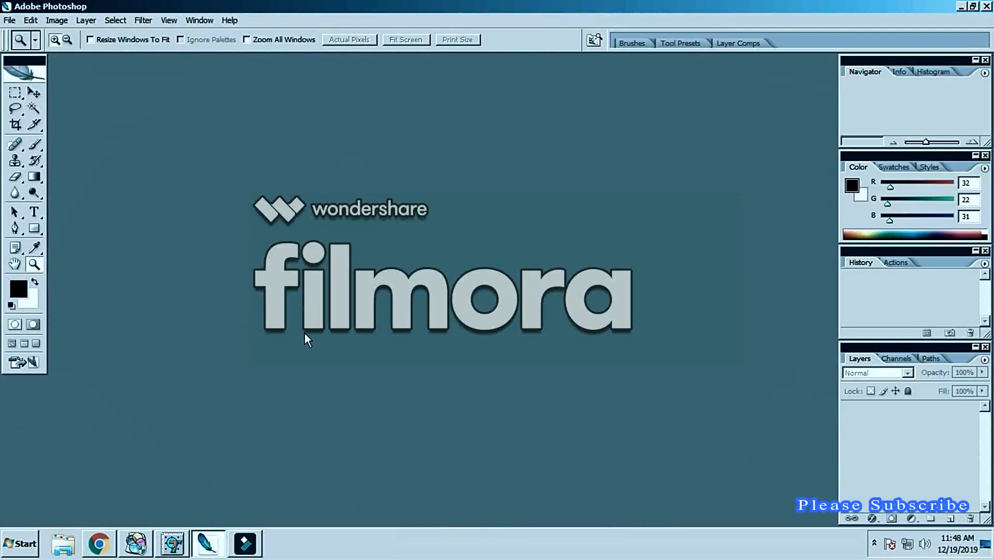
Step: In Photoshop, open the 7x3.5 1pic PVC TIFF from the 19.12.19 folder inside December---19
key(ctrl+o)
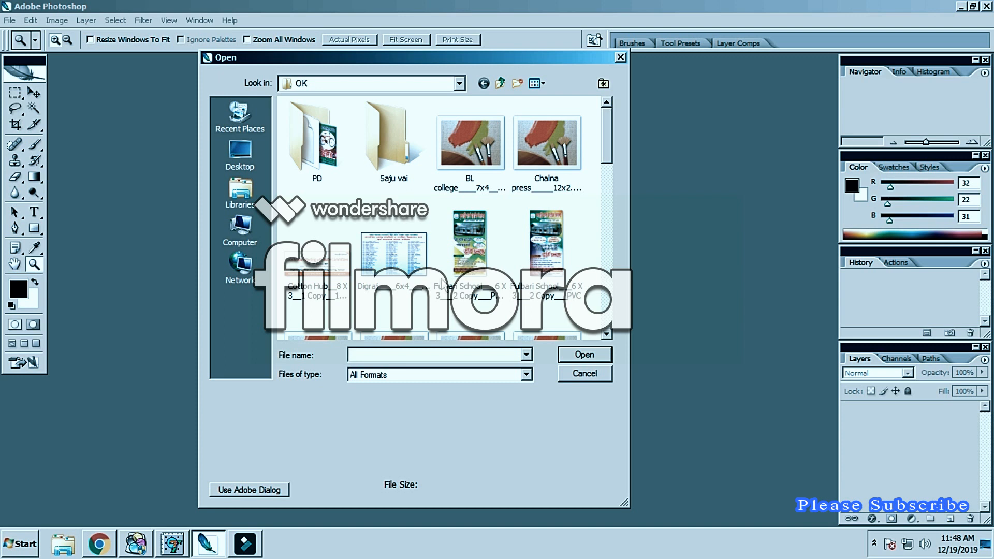
click(500, 84)
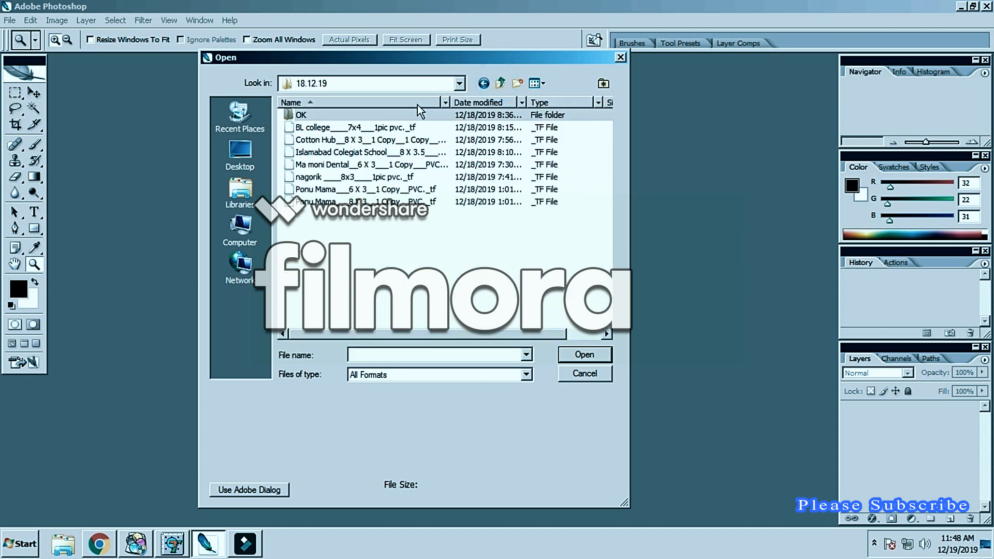
click(500, 84)
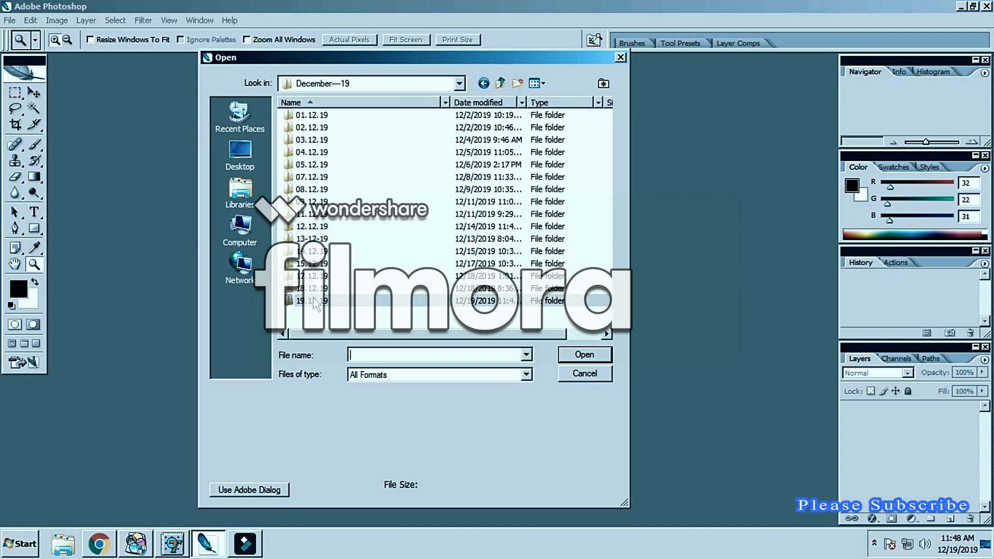
double_click(313, 301)
click(498, 155)
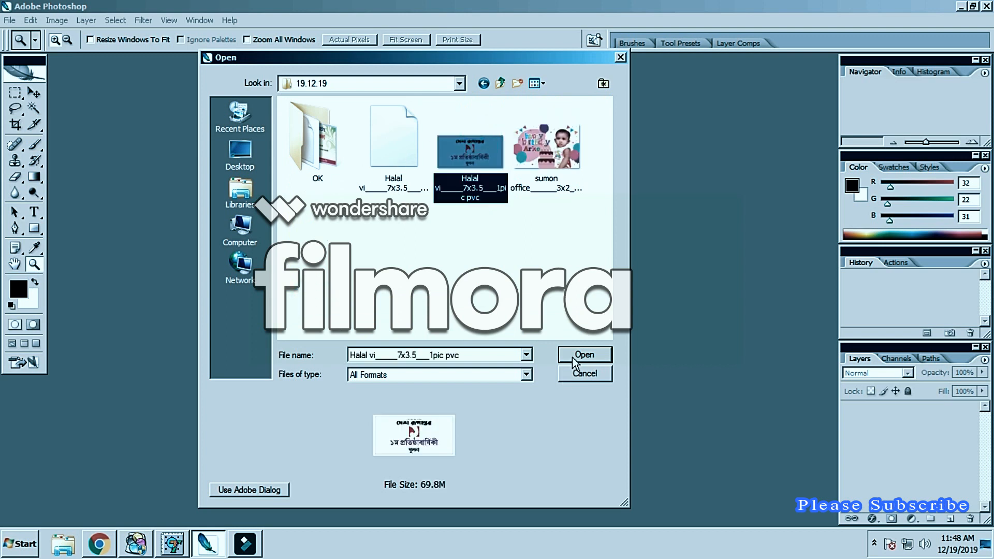
click(574, 357)
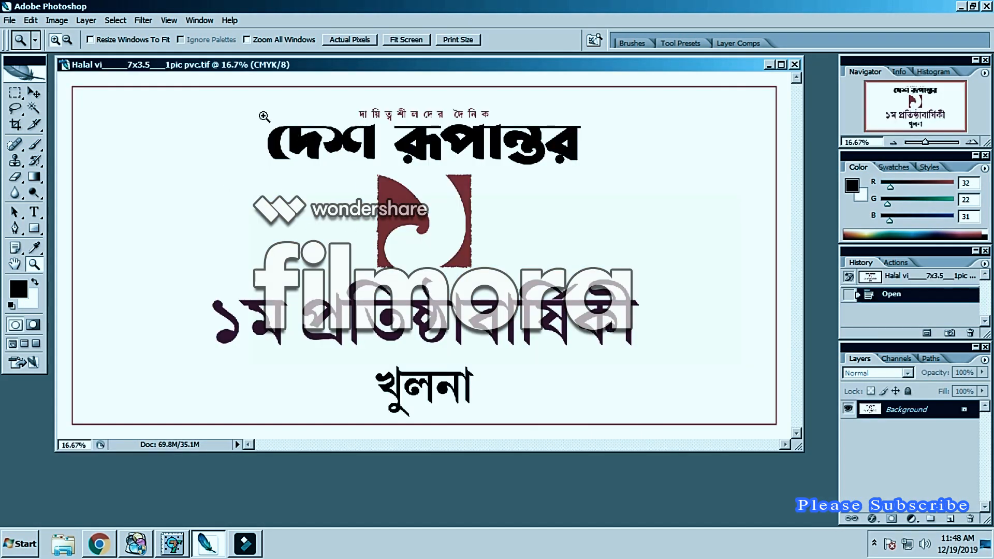
Step: Select the black lettering of the banner with Color Range at a fuzziness of 40
click(114, 20)
click(138, 133)
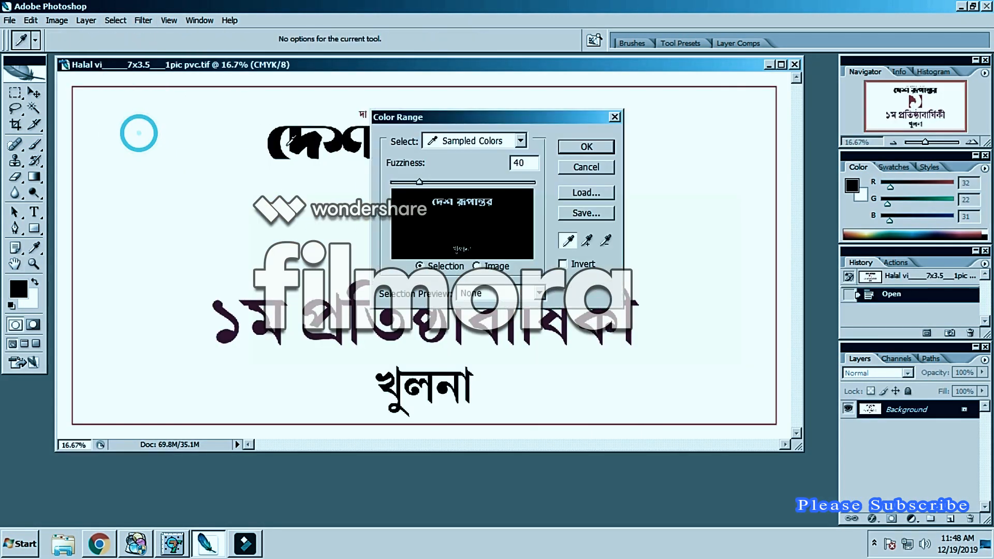
click(587, 147)
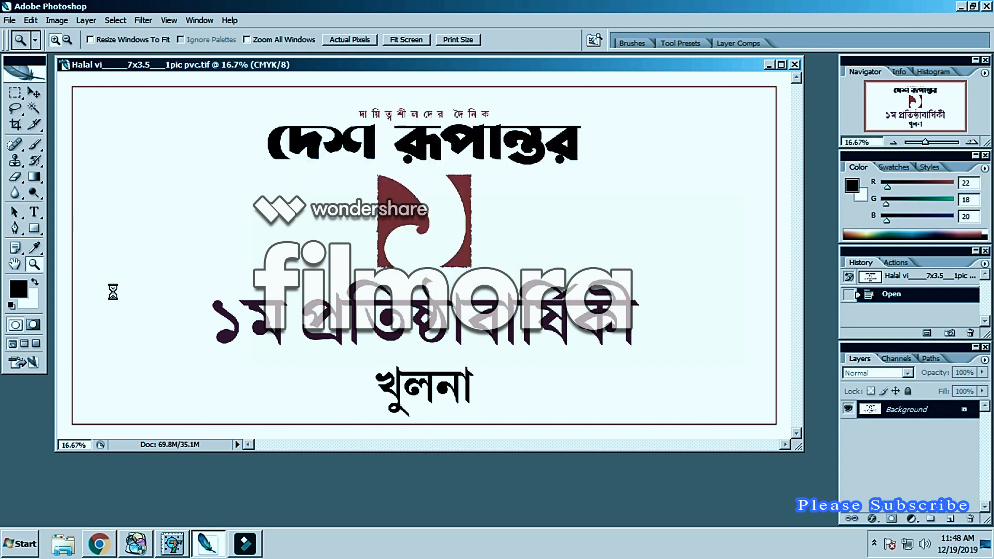
Step: Set the foreground colour to C 100, M 100, Y 100 and K 0 for the selected lettering
click(18, 289)
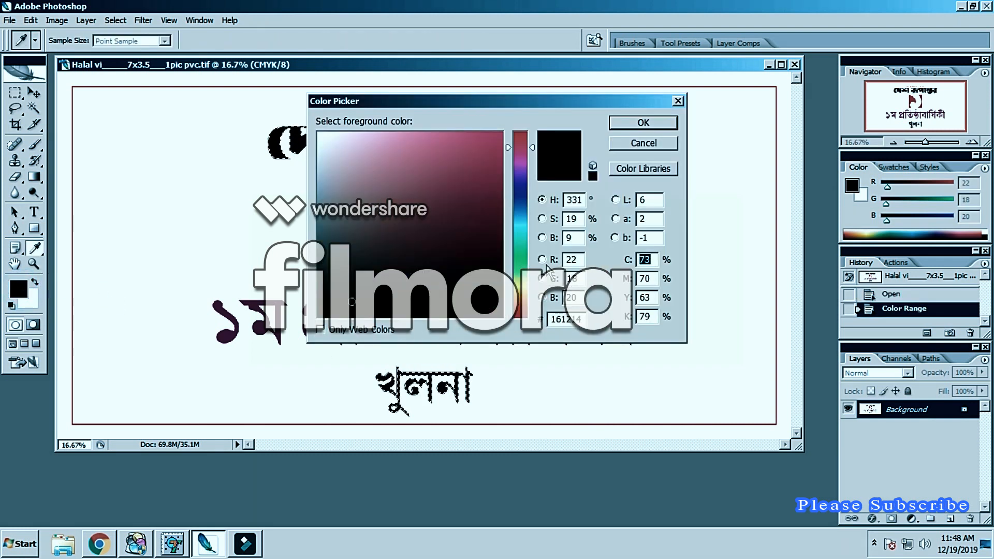
text(100)
key(Tab)
text(100)
key(Tab)
text(100)
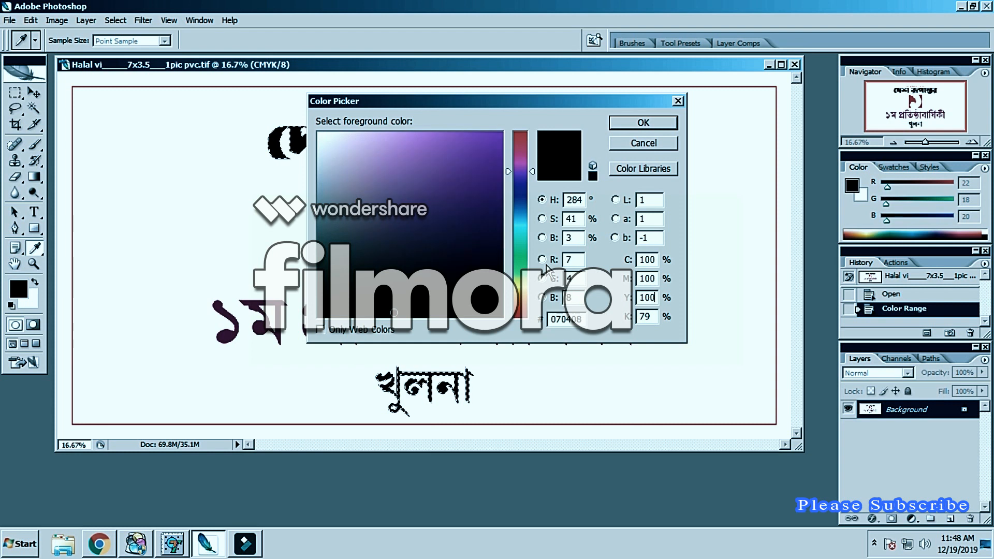
key(Tab)
text(0)
key(Return)
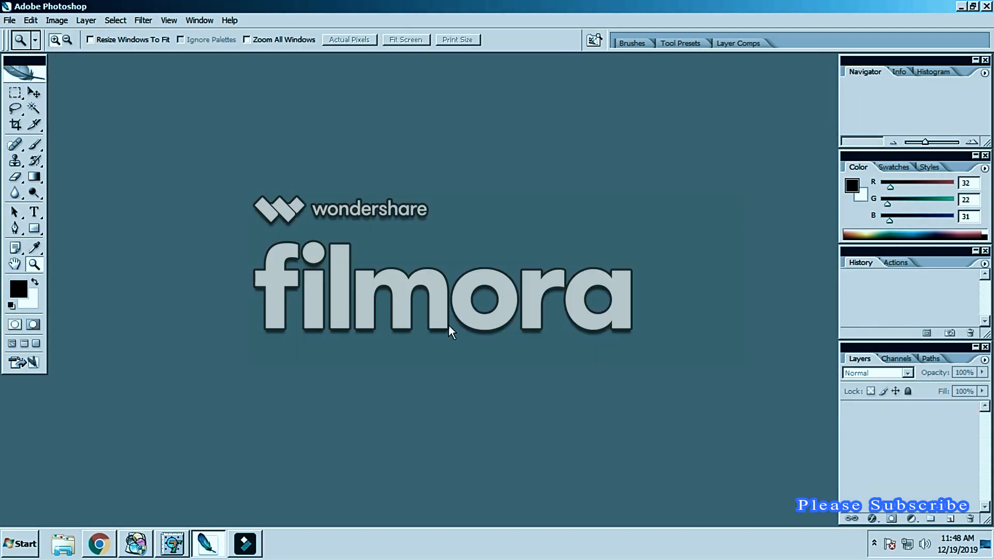
Step: Switch to MainTop DTP and print the page to a file named 03 in E:\RIP
click(169, 546)
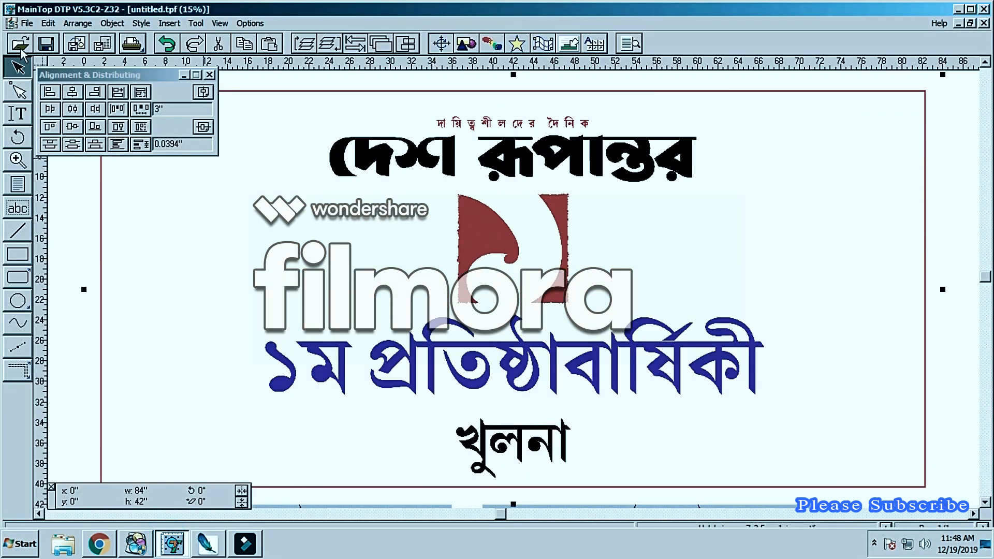
click(128, 40)
click(578, 413)
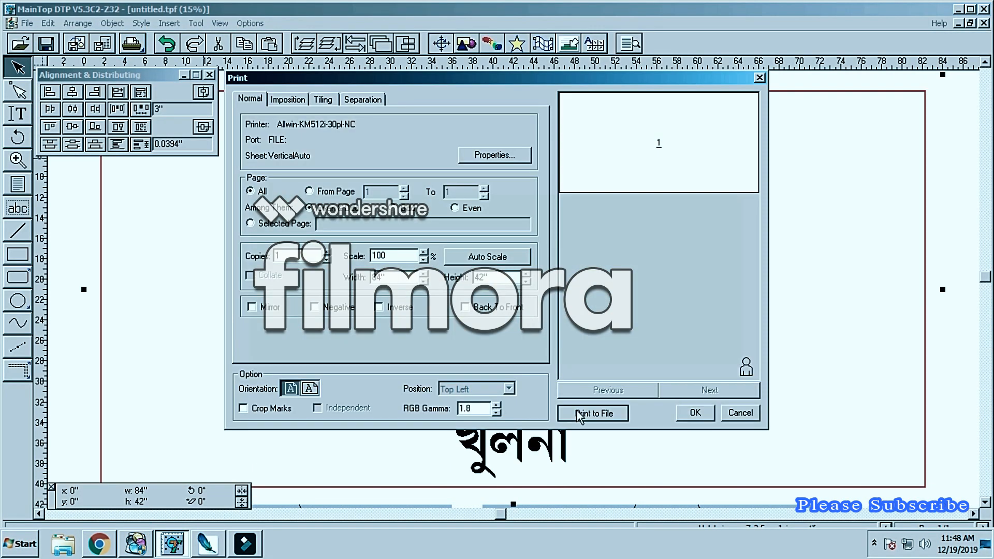
click(141, 61)
click(118, 203)
click(22, 79)
click(119, 184)
text(03)
key(Return)
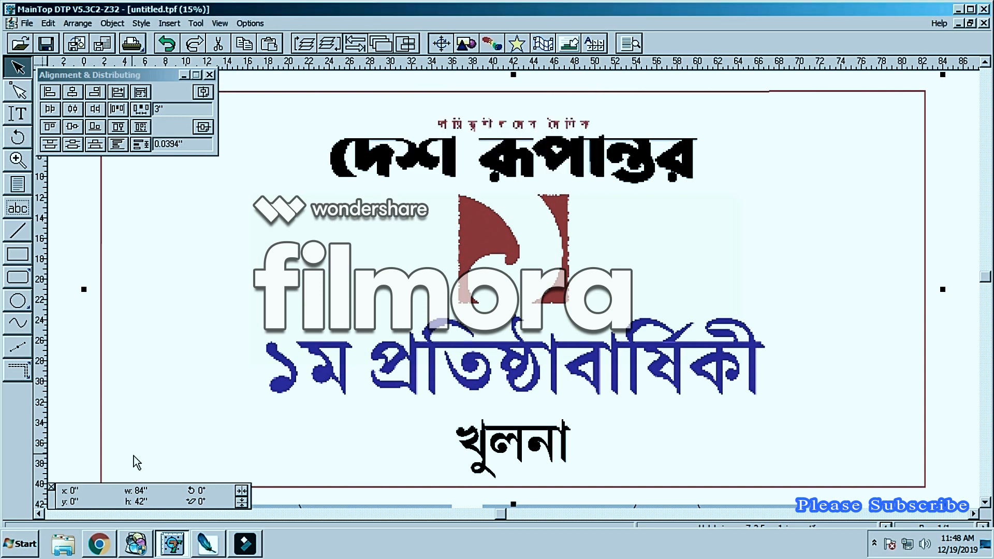
Step: Switch to BYHX Printer Manager, add 03.prn to the job list and select it for preview
click(135, 544)
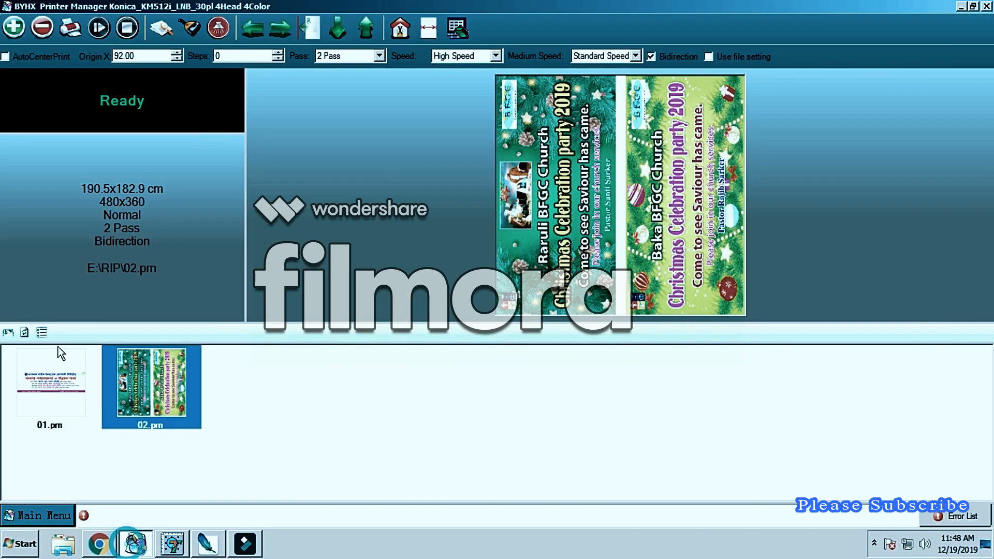
click(13, 28)
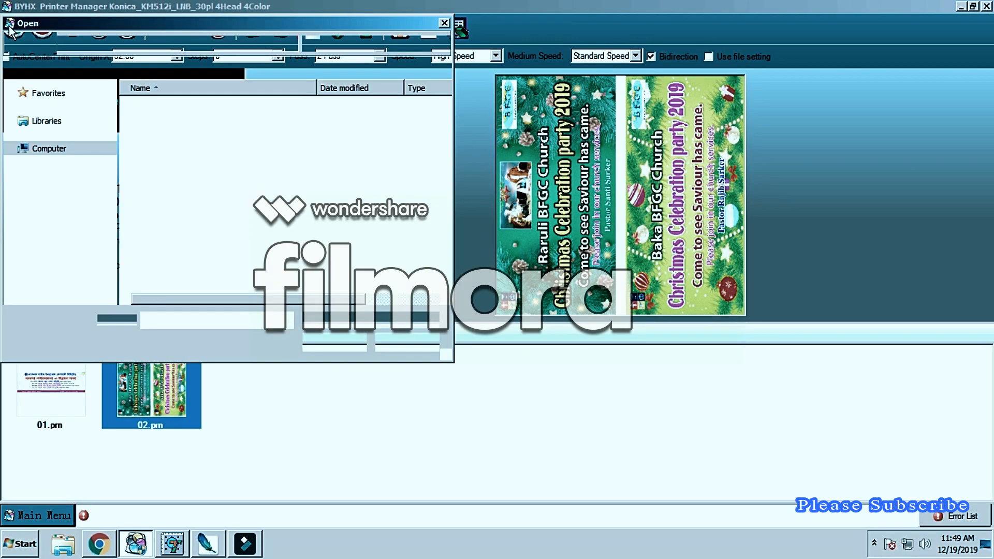
double_click(150, 140)
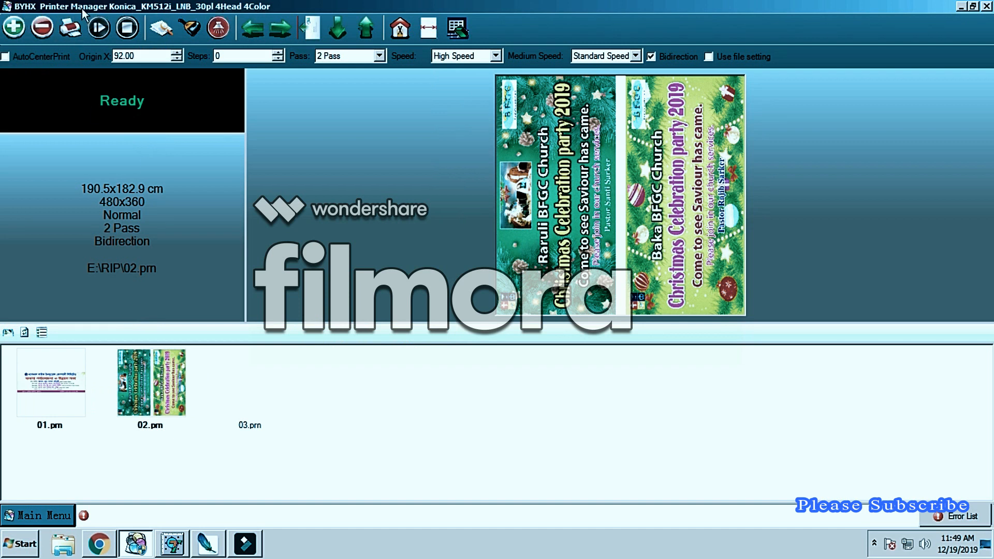
click(272, 399)
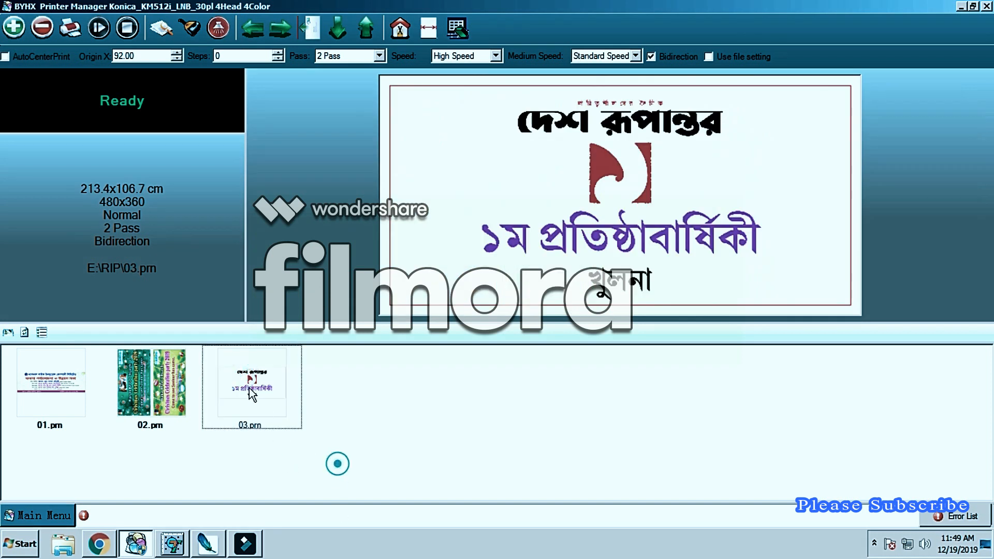
Step: Set Origin X to 52 for the 03.prn job and start printing it
click(362, 29)
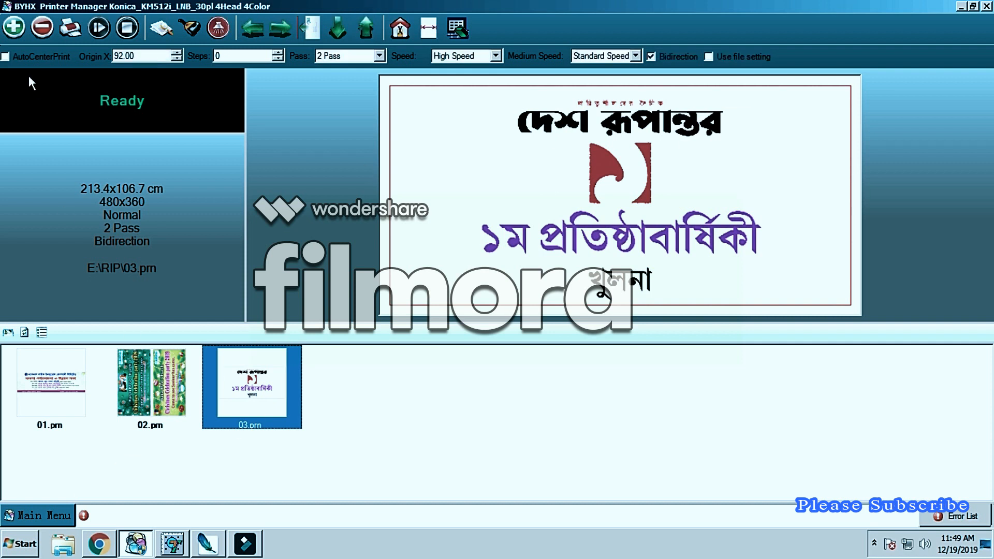
click(144, 55)
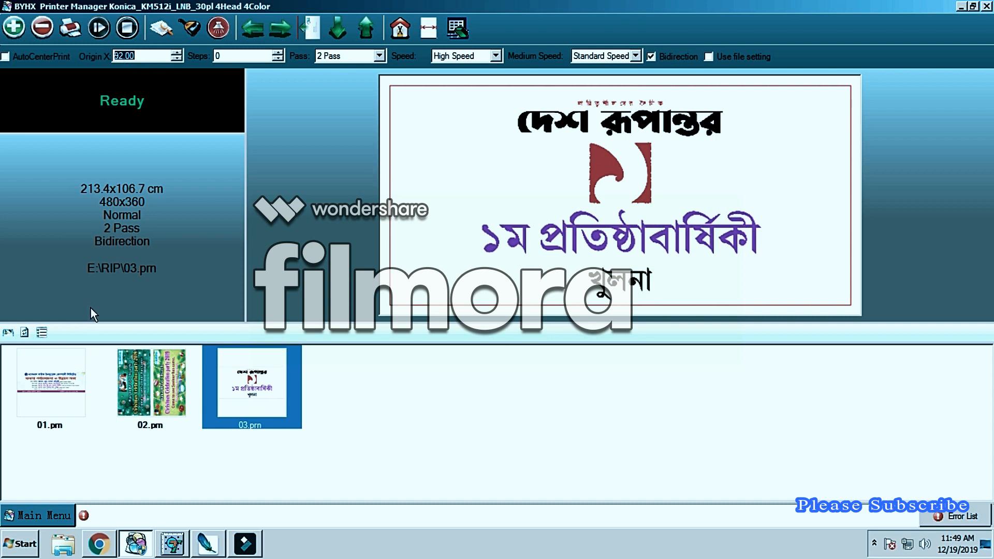
text(52)
click(69, 27)
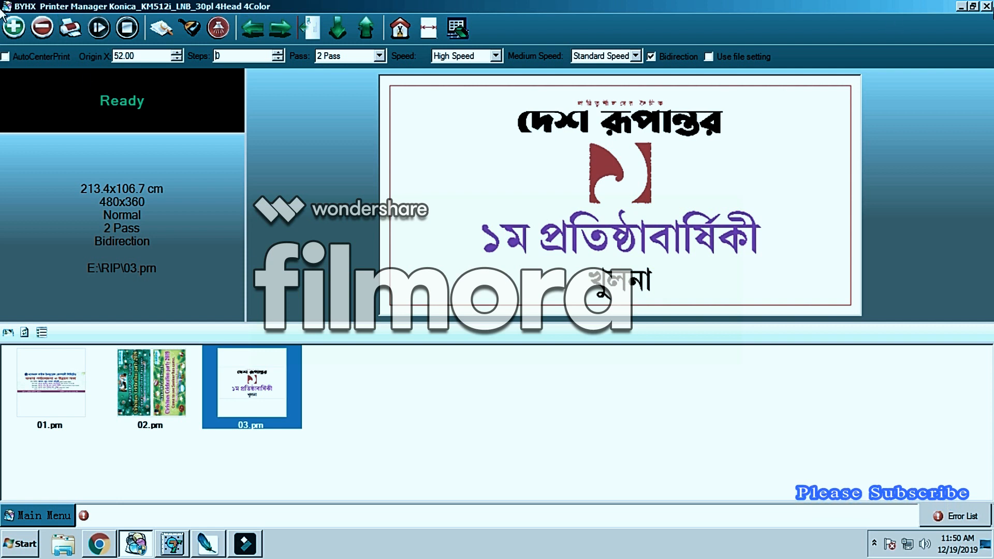
Step: Switch to MainTop DTP and delete the banner image and the older side-by-side images from the page
click(158, 548)
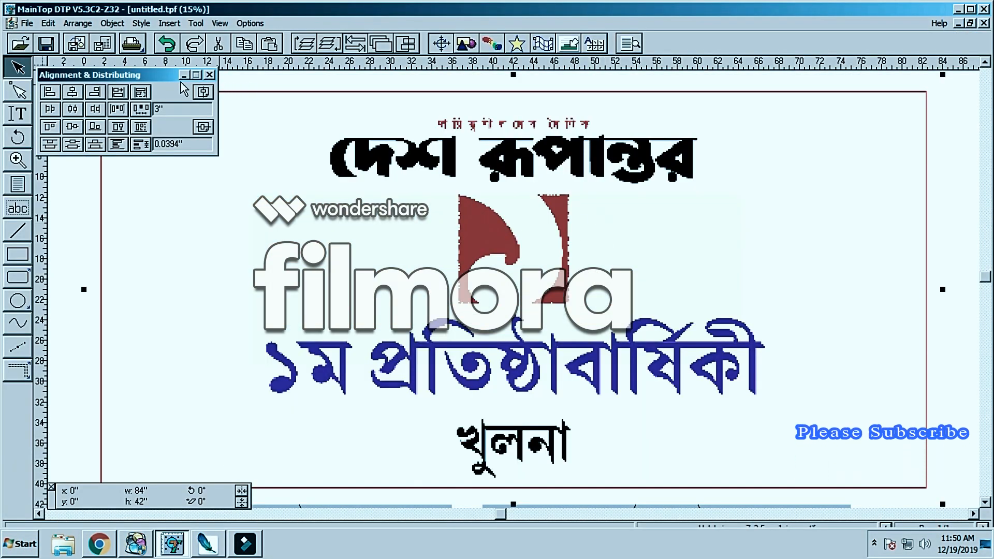
click(320, 236)
key(Delete)
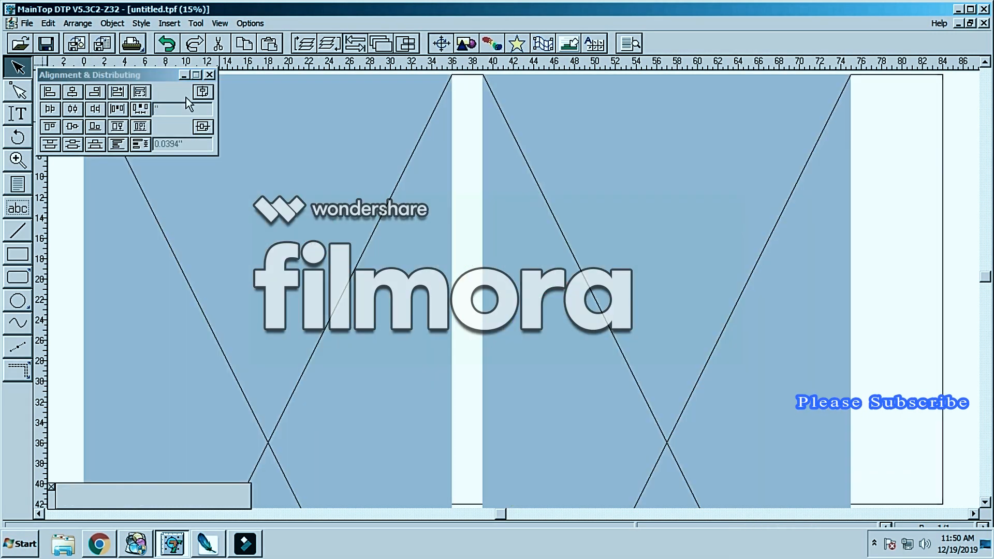
click(228, 211)
key(Delete)
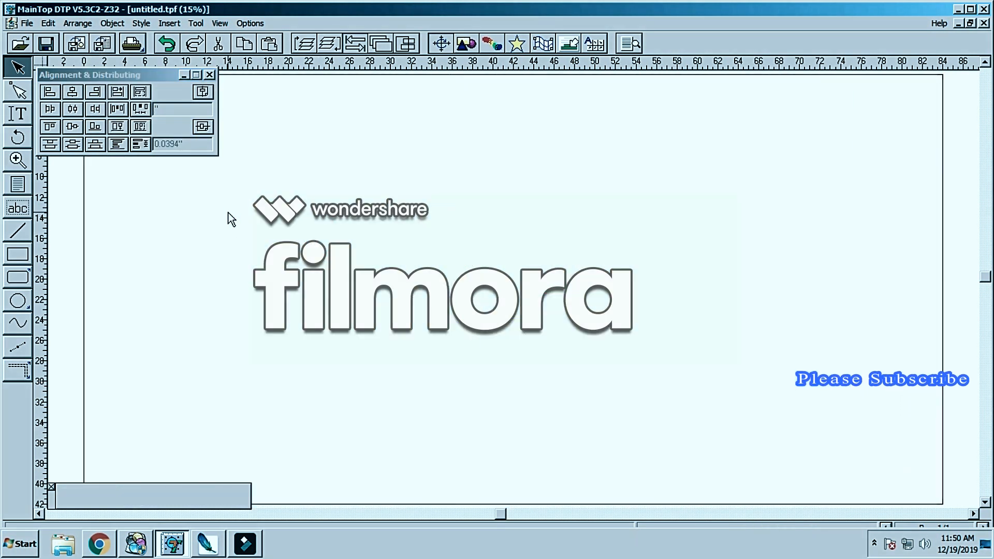
click(76, 44)
mouse_move(428, 168)
mouse_down()
mouse_move(414, 190)
mouse_move(345, 181)
mouse_move(418, 183)
mouse_up()
click(573, 263)
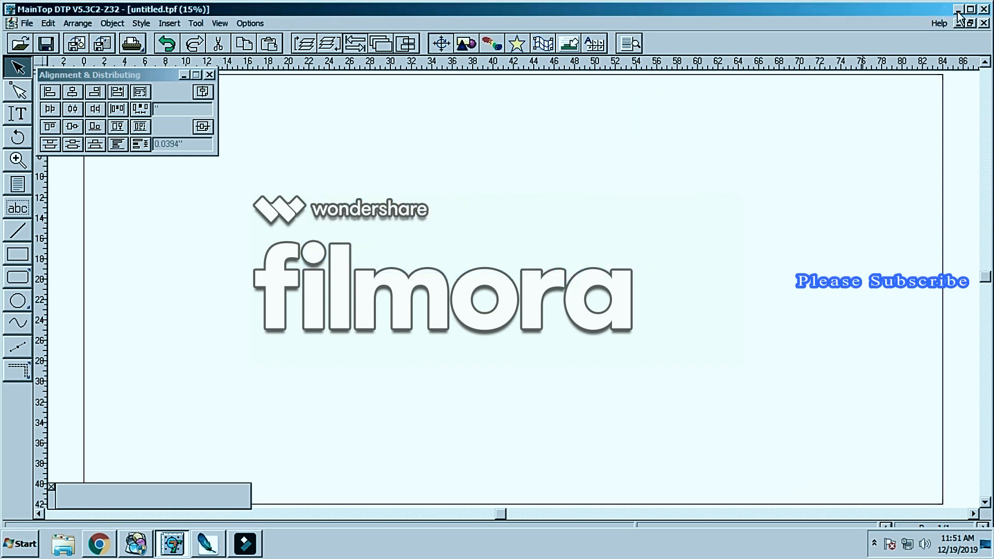
Step: Minimize the open program windows to show the desktop
click(207, 544)
click(961, 6)
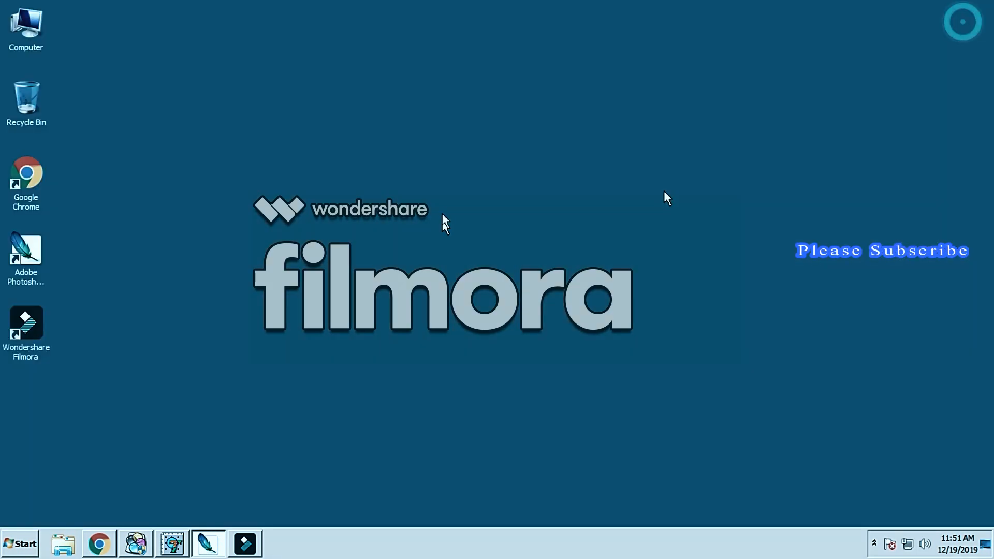